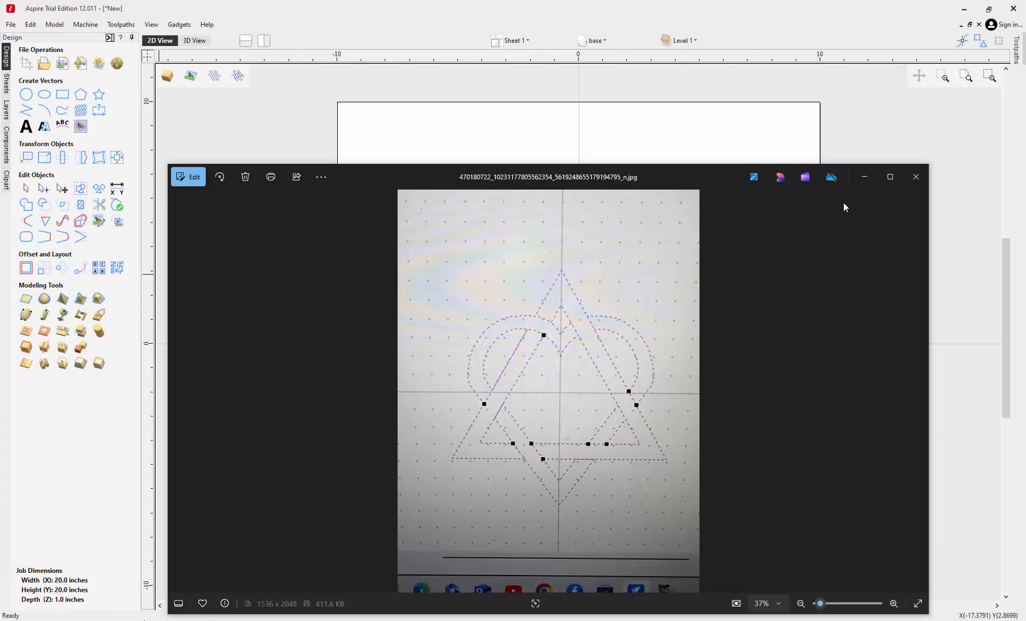
# Put away the reference photo and draw a circle about 11.8 inches in diameter, centred on the job's origin
pyautogui.click(865, 180)
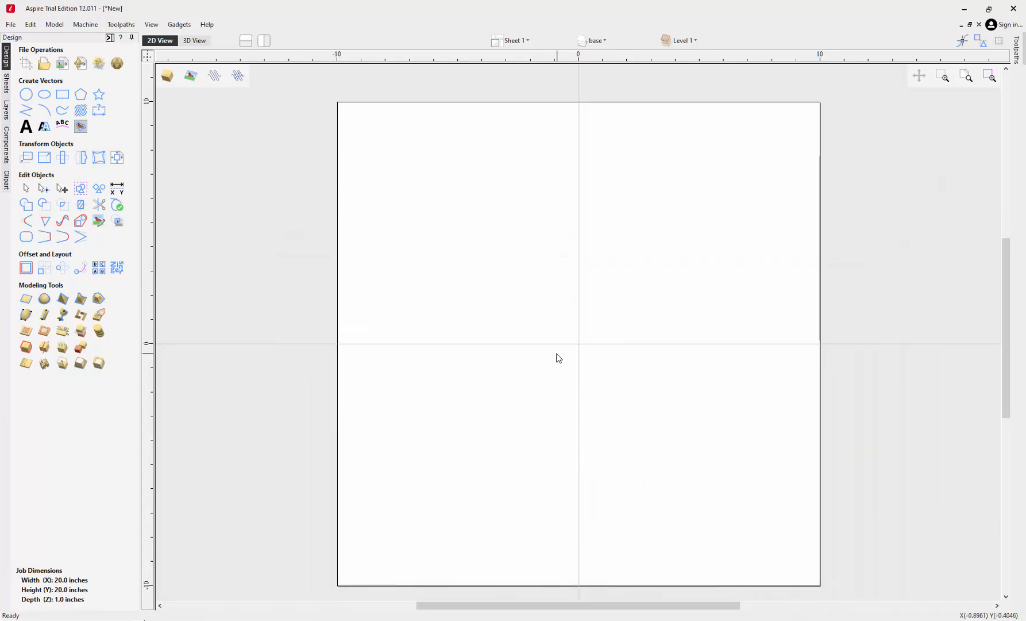
pyautogui.click(26, 94)
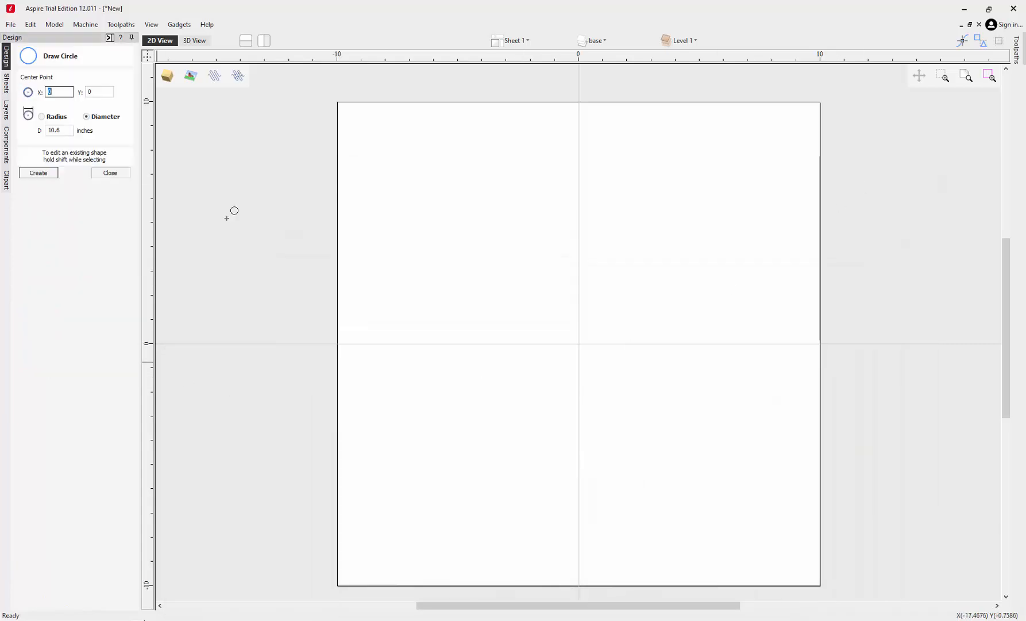
pyautogui.moveTo(502, 269); pyautogui.dragTo(569, 396)
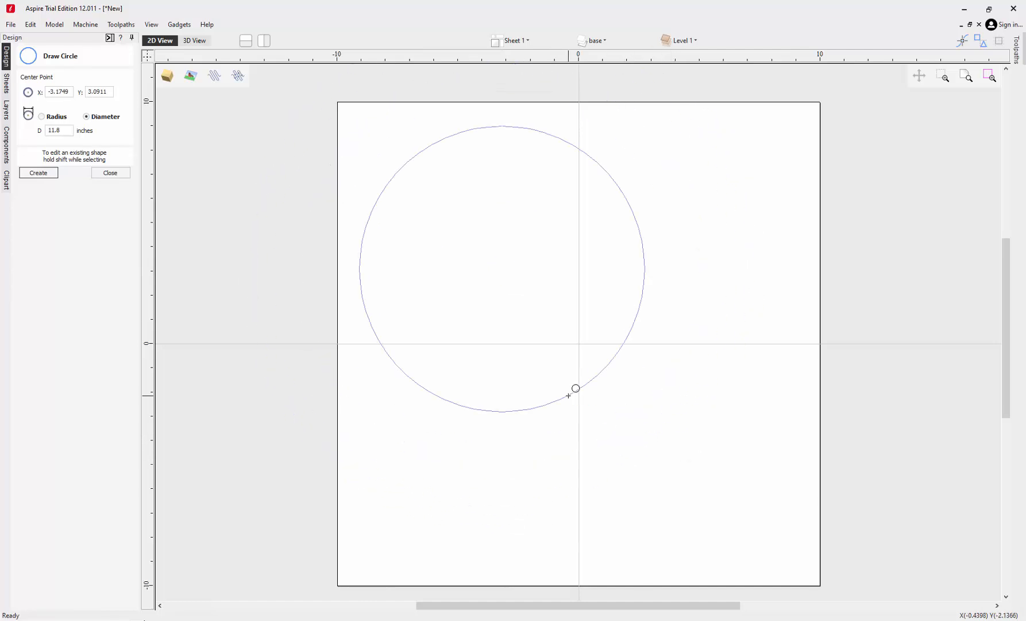
pyautogui.press('Escape')
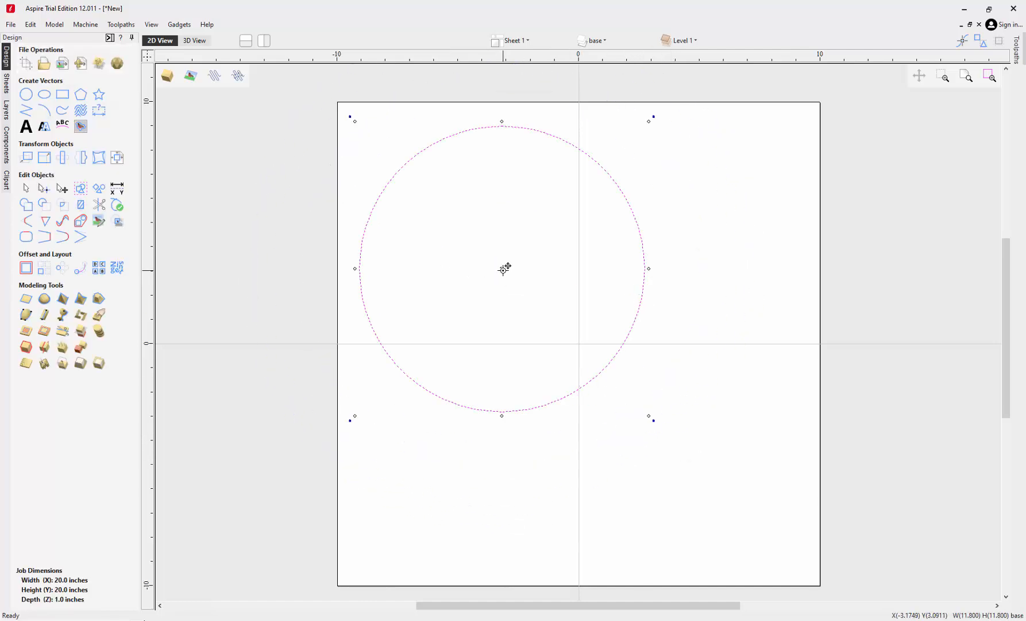
pyautogui.moveTo(504, 268); pyautogui.dragTo(579, 343)
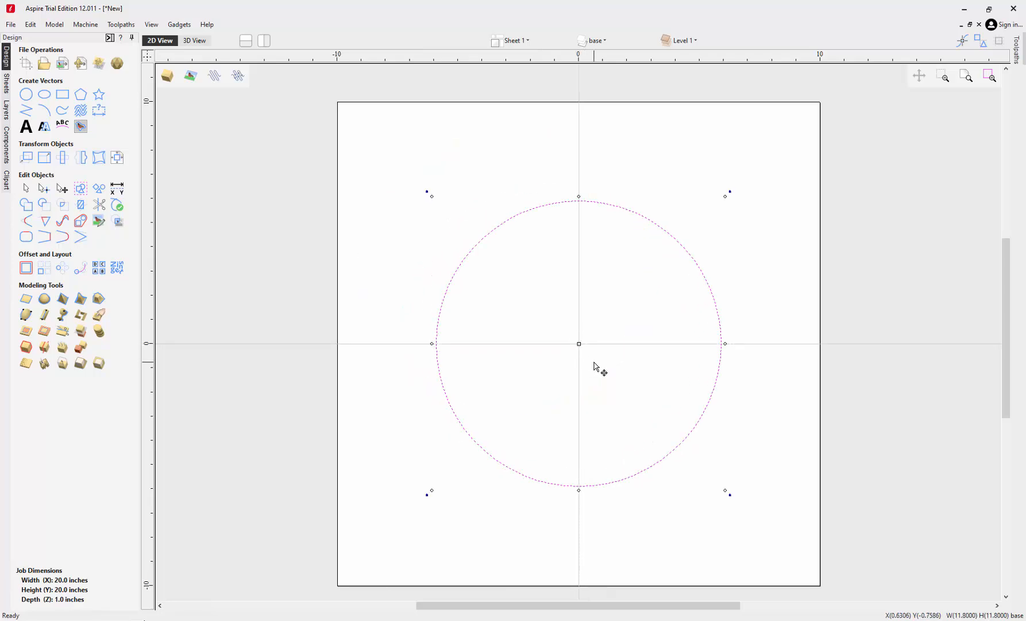
# Reshape the circle into a heart by moving its upper and lower nodes straight down together in node editing
pyautogui.press('n')
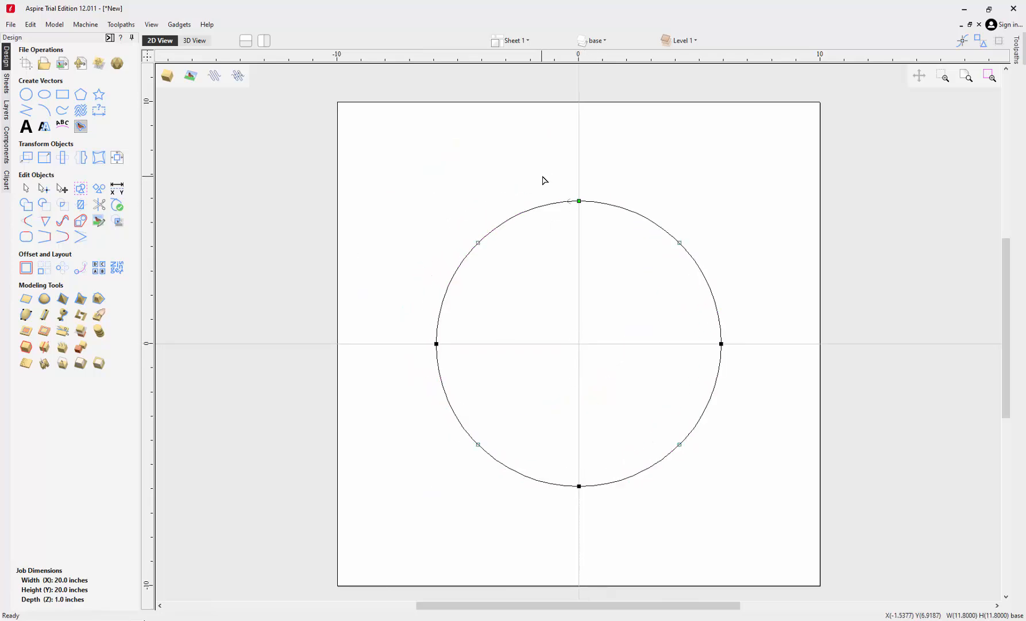
pyautogui.moveTo(542, 176); pyautogui.dragTo(622, 545)
pyautogui.press('Down')
pyautogui.press('Down')
pyautogui.press('Down')
pyautogui.press('Down')
pyautogui.press('Down')
pyautogui.press('Down')
pyautogui.press('Down')
pyautogui.press('Down')
pyautogui.press('Down')
pyautogui.press('Down')
pyautogui.press('Down')
pyautogui.press('Down')
pyautogui.press('Down')
pyautogui.press('Down')
pyautogui.press('Down')
pyautogui.press('Down')
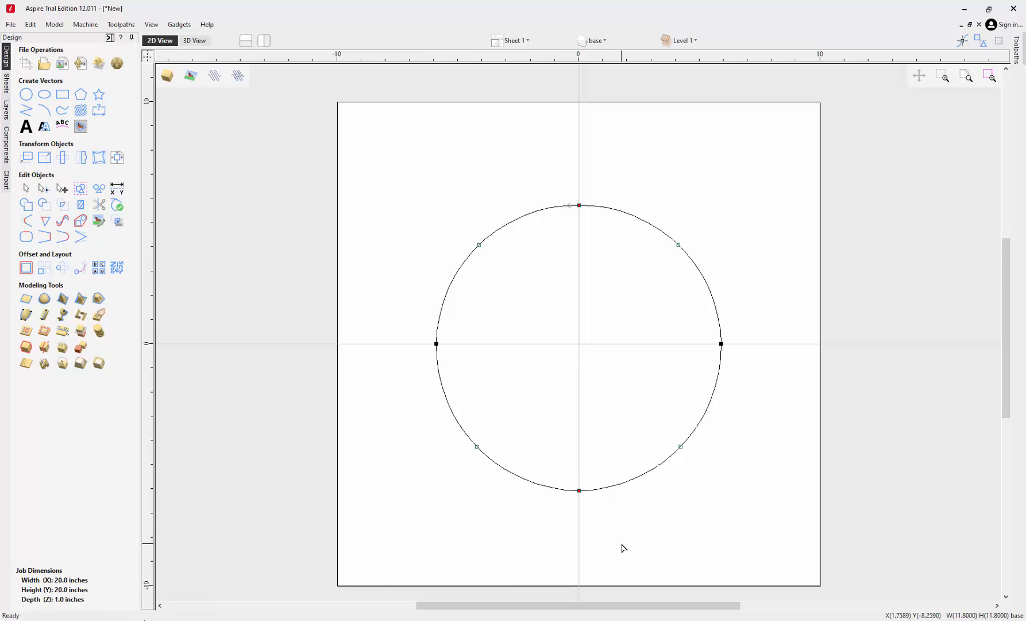
pyautogui.press('Down')
pyautogui.press('Down')
pyautogui.press('Down')
pyautogui.press('Down')
pyautogui.press('Down')
pyautogui.press('Down')
pyautogui.press('Down')
pyautogui.press('Down')
pyautogui.press('Down')
pyautogui.press('Down')
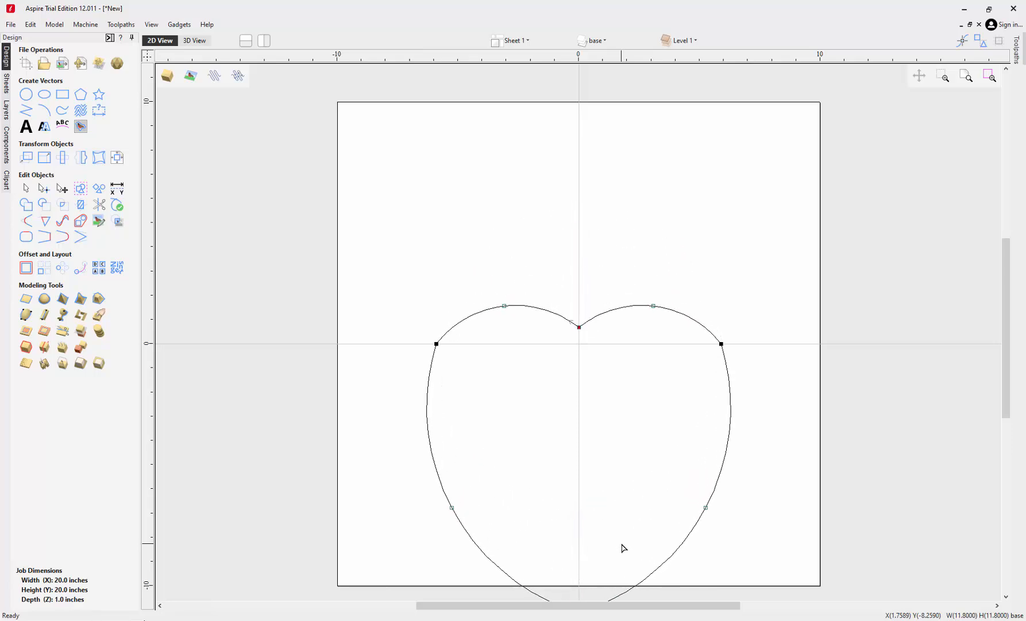
pyautogui.click(653, 438)
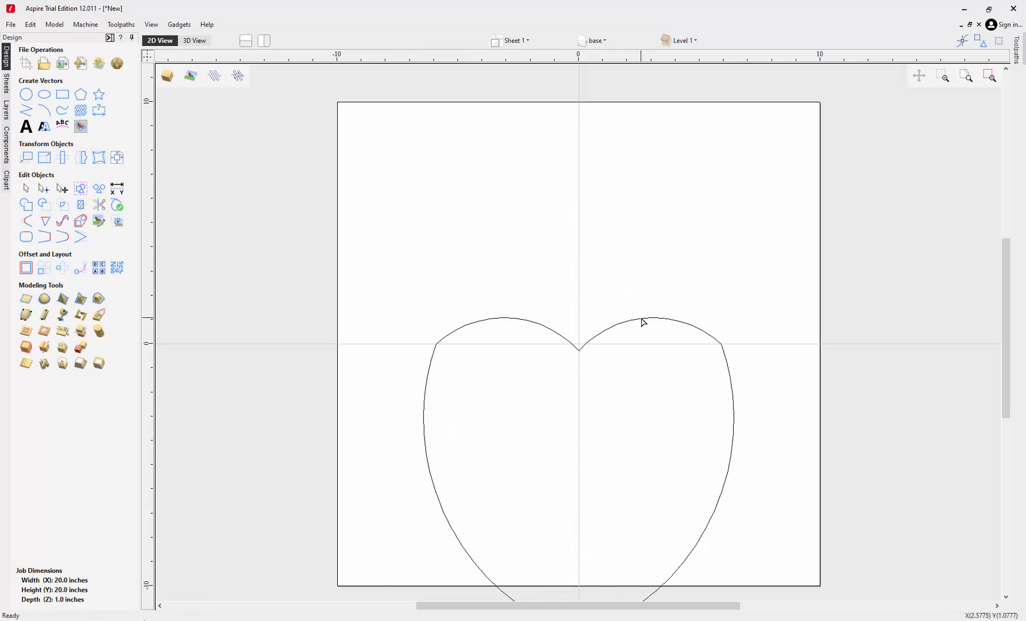
# Move the heart so that its centre sits on the job's origin
pyautogui.click(643, 319)
pyautogui.press('F10')
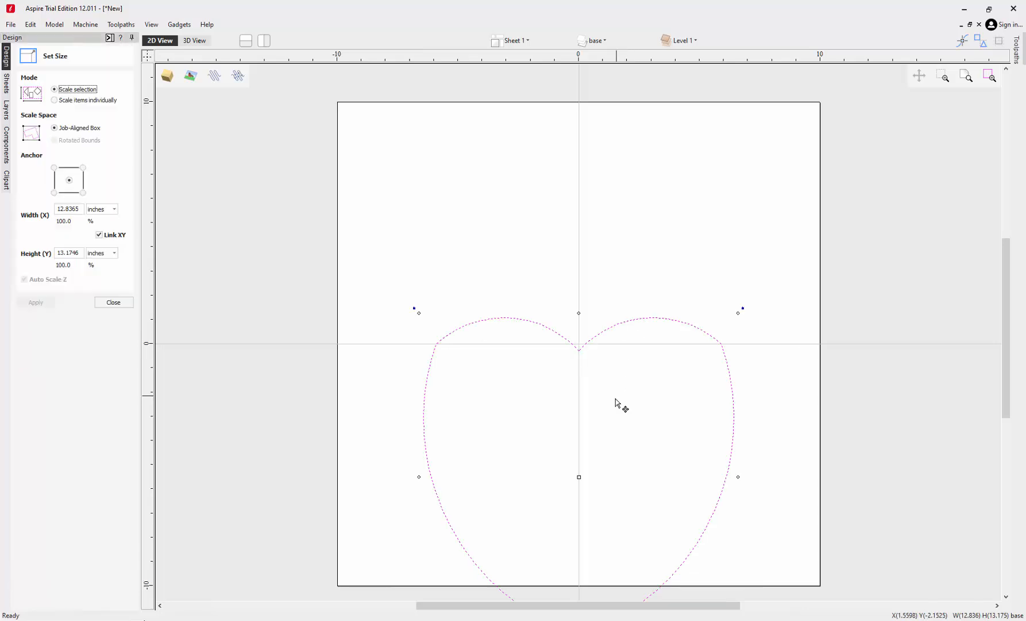
pyautogui.moveTo(581, 472); pyautogui.dragTo(580, 344)
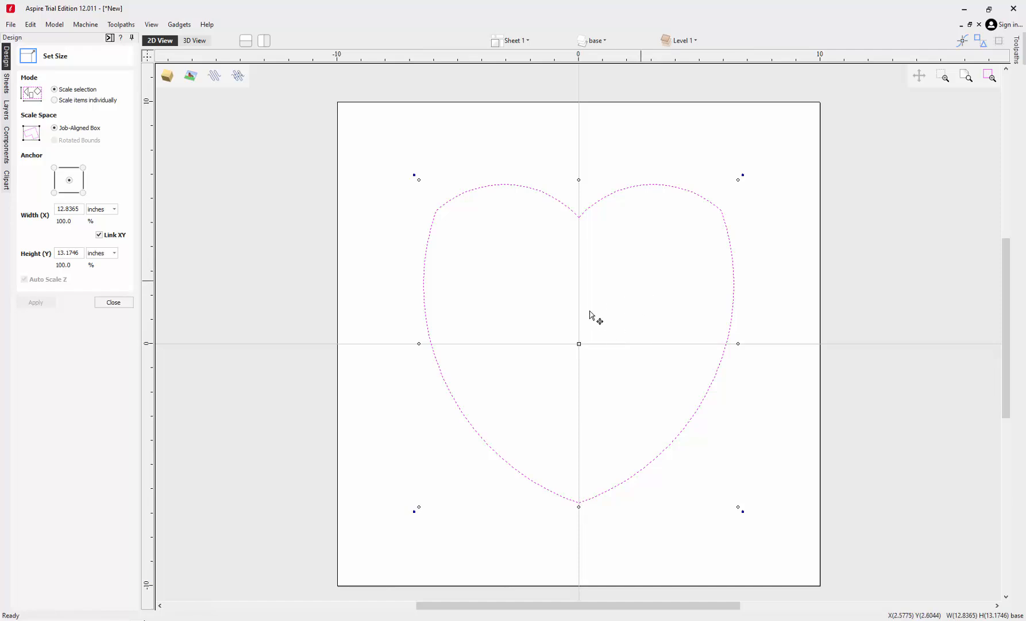
pyautogui.click(113, 306)
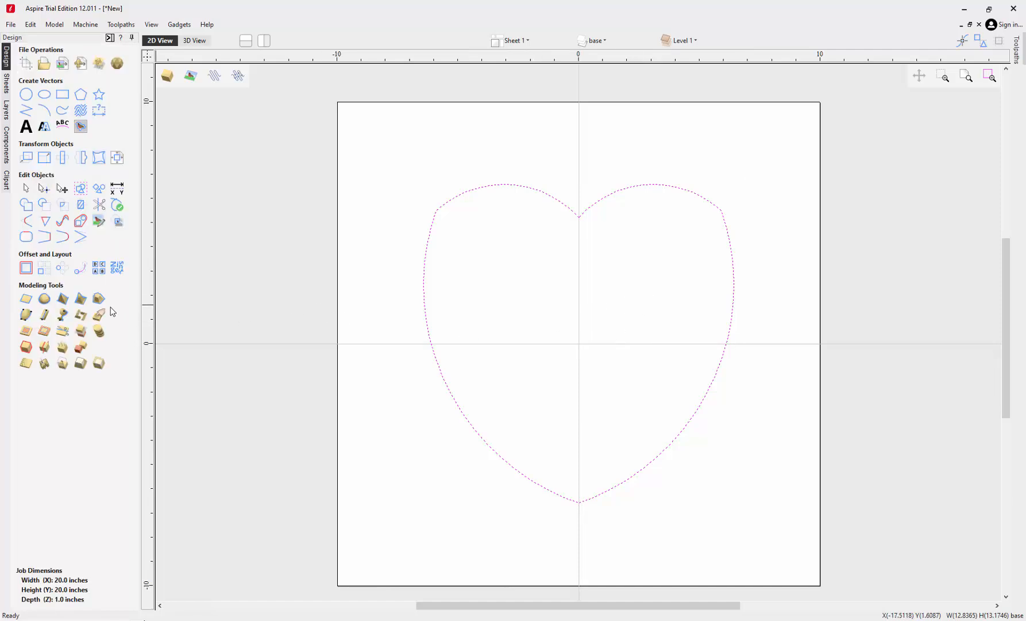
# Offset the heart outline inwards by 1.0 inch with sharp corners, keeping the original
pyautogui.click(25, 268)
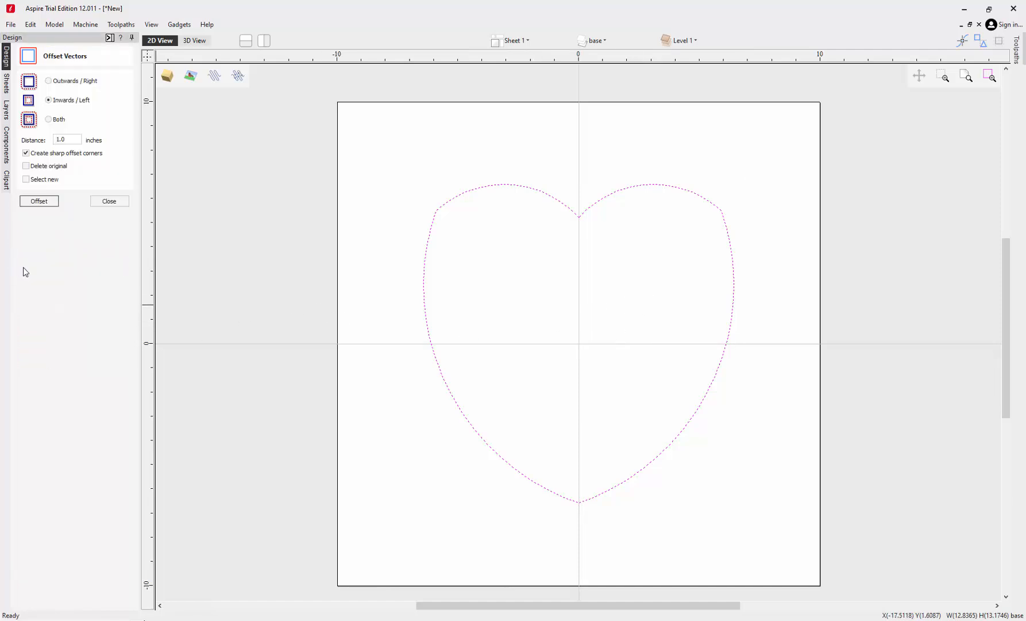
pyautogui.click(39, 201)
pyautogui.click(548, 300)
pyautogui.click(111, 203)
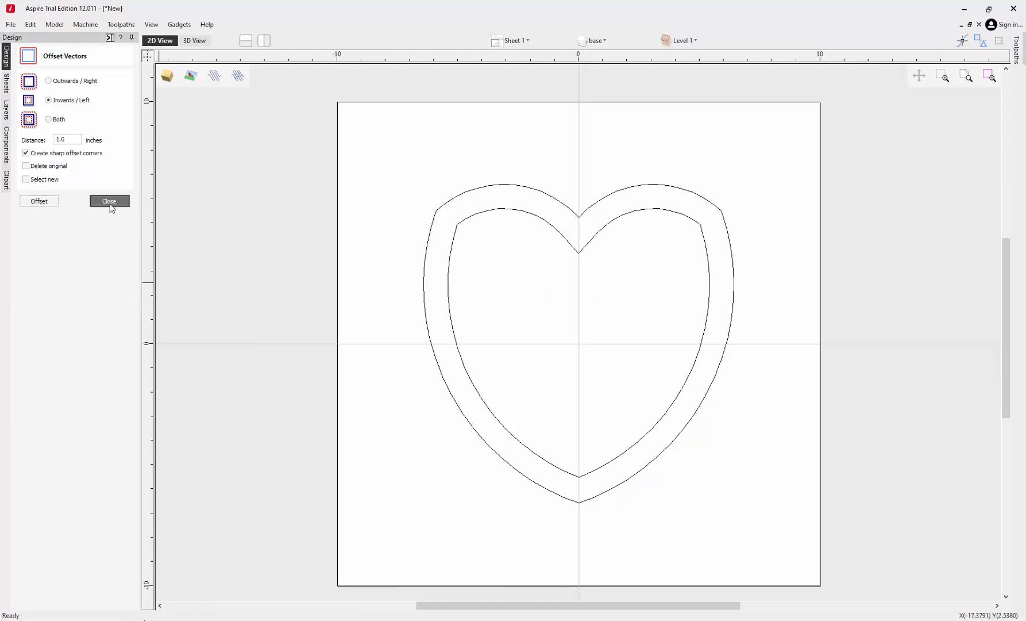
# Draw a closed polyline triangle over the heart, with a horizontal base about 15.9 inches long and its apex on the vertical centre line
pyautogui.click(27, 110)
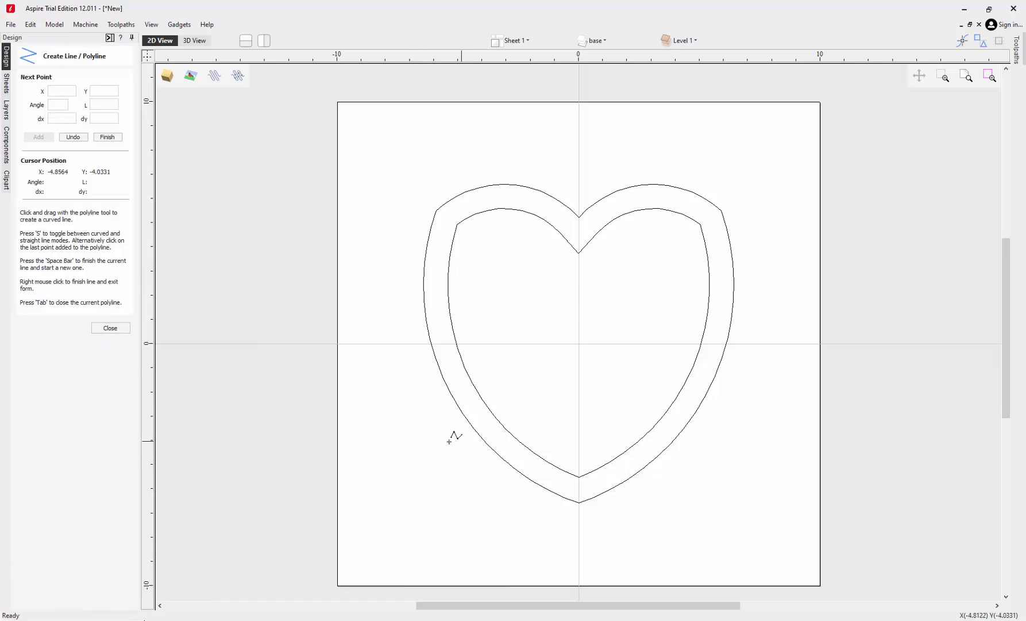
pyautogui.click(393, 463)
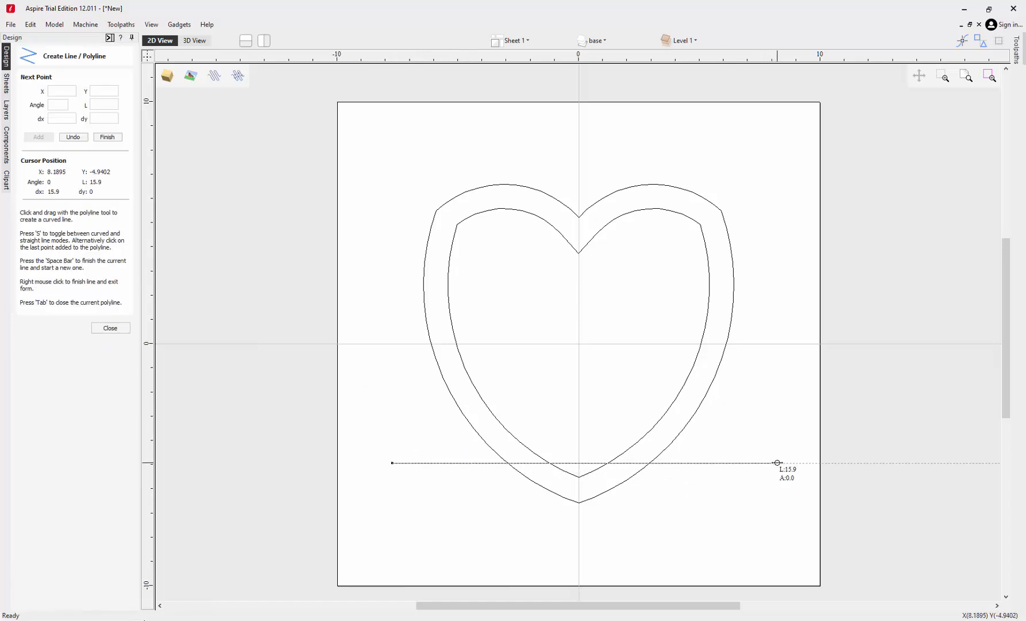
pyautogui.click(777, 463)
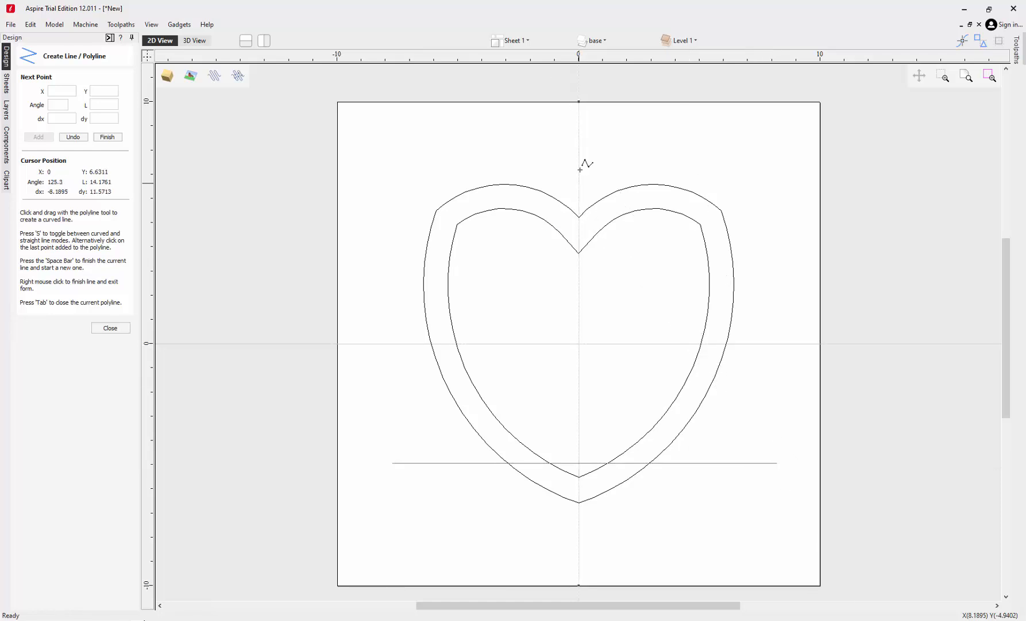
pyautogui.click(578, 120)
pyautogui.click(393, 461)
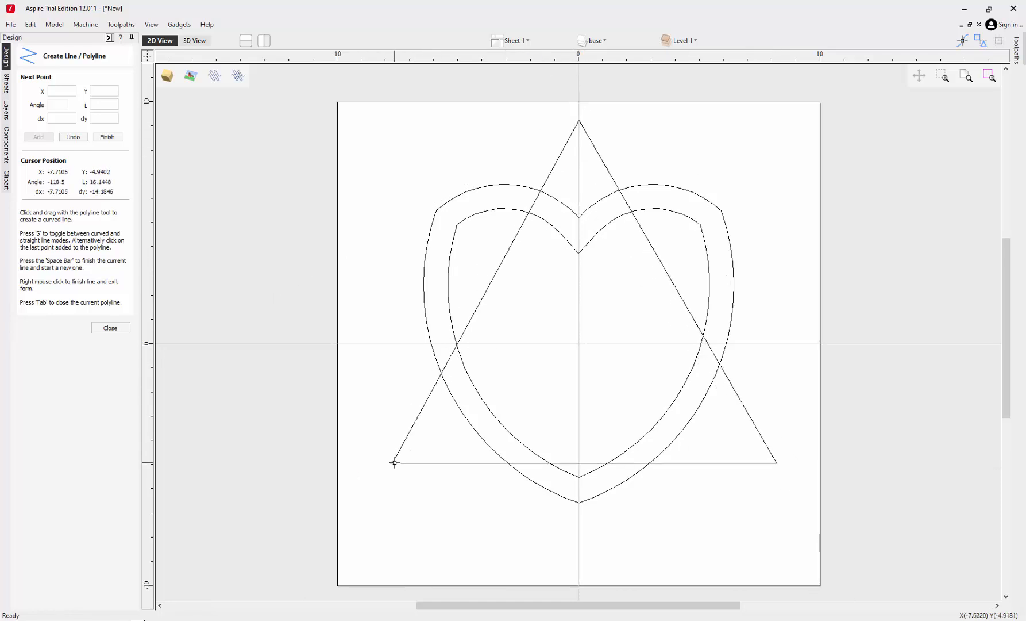
pyautogui.click(109, 327)
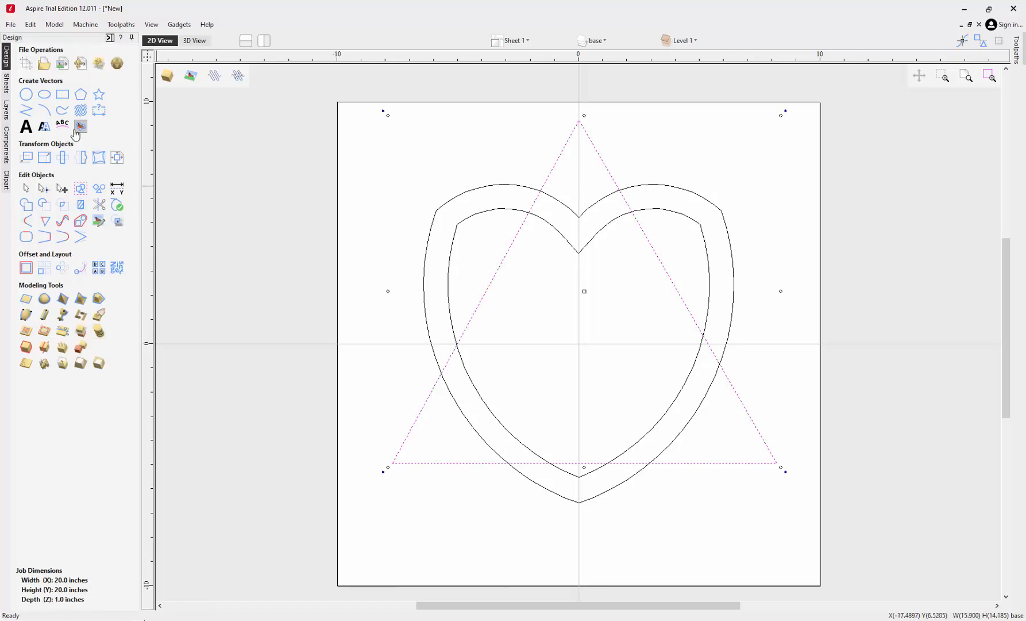
# Offset the triangle inwards by 1.0 inch with sharp corners, keeping the original
pyautogui.click(35, 270)
pyautogui.click(36, 203)
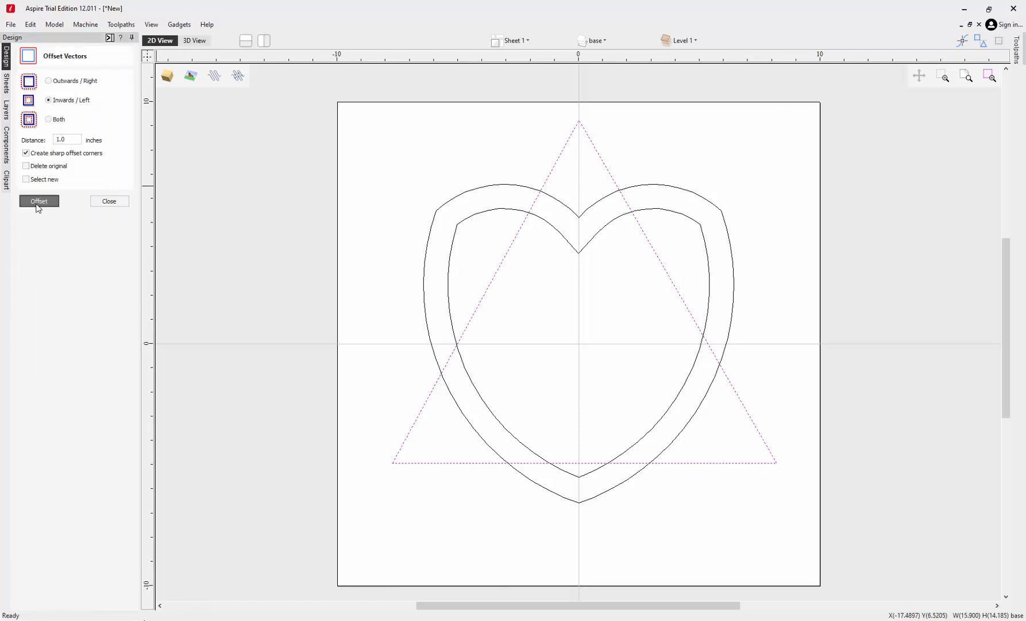
pyautogui.click(604, 305)
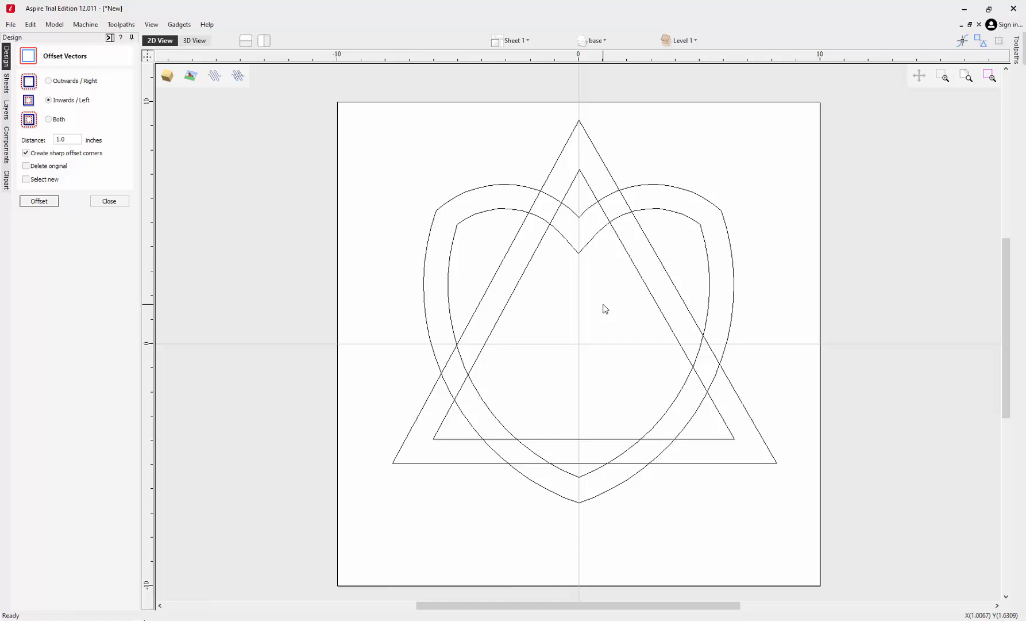
pyautogui.click(119, 201)
# Insert a new layer named heart and set its colour to bright green
pyautogui.click(7, 112)
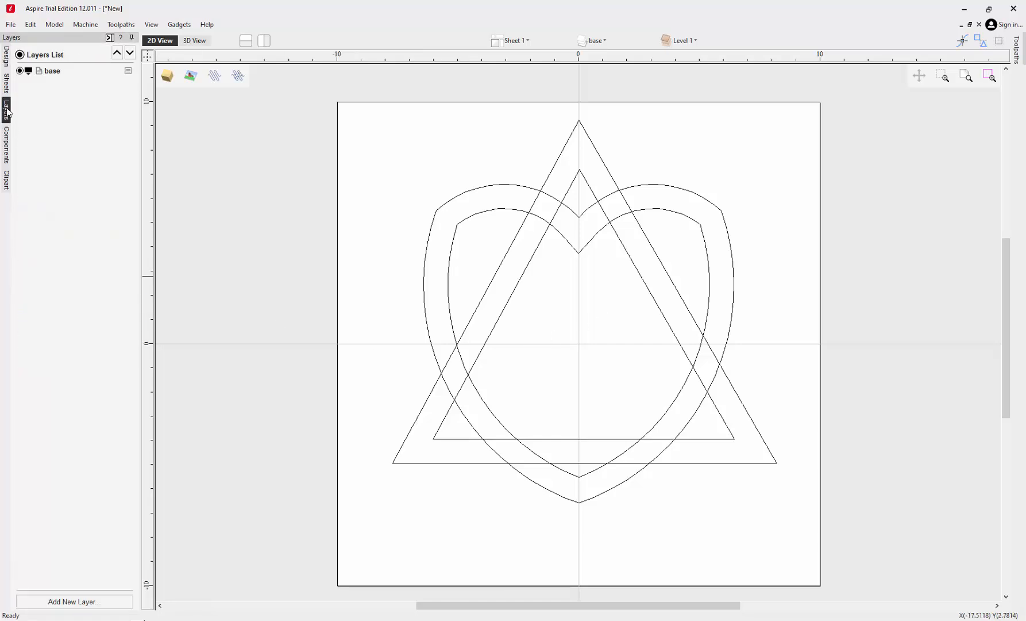
pyautogui.rightClick(60, 75)
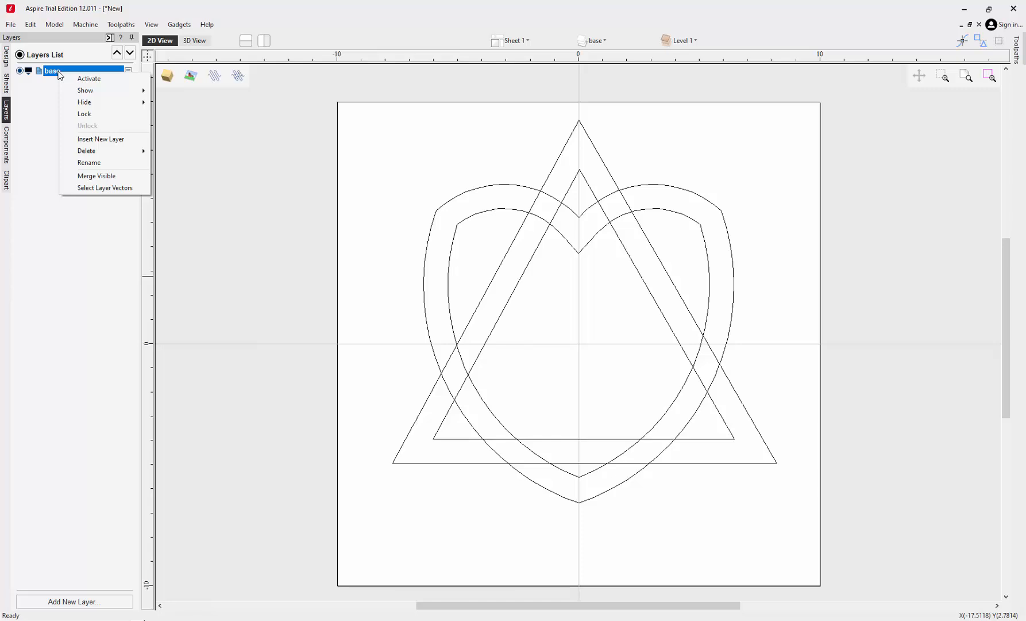
pyautogui.click(92, 141)
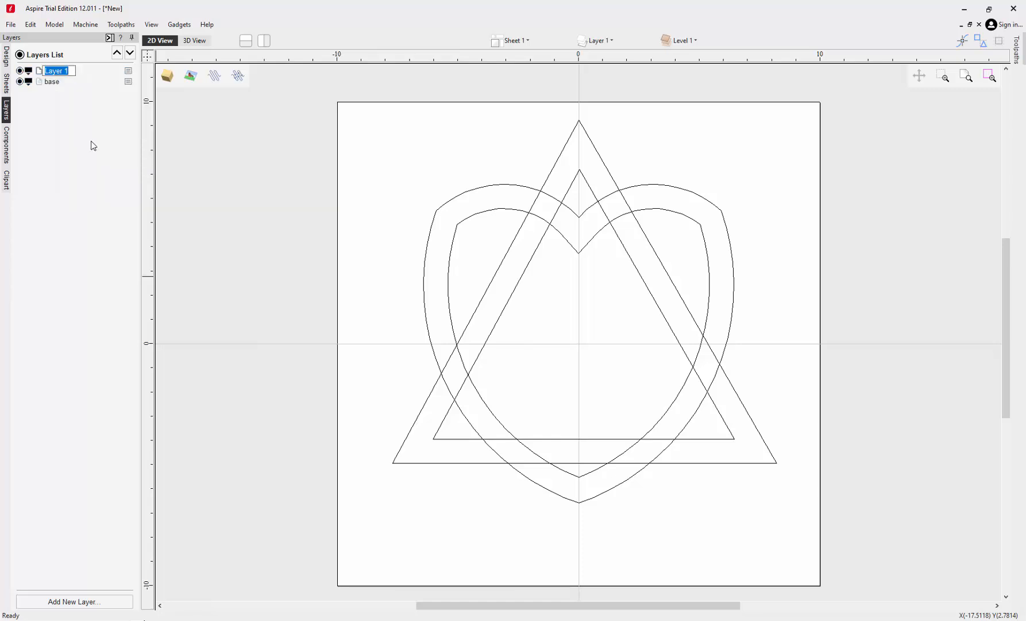
pyautogui.write('heart')
pyautogui.press('Return')
pyautogui.click(29, 71)
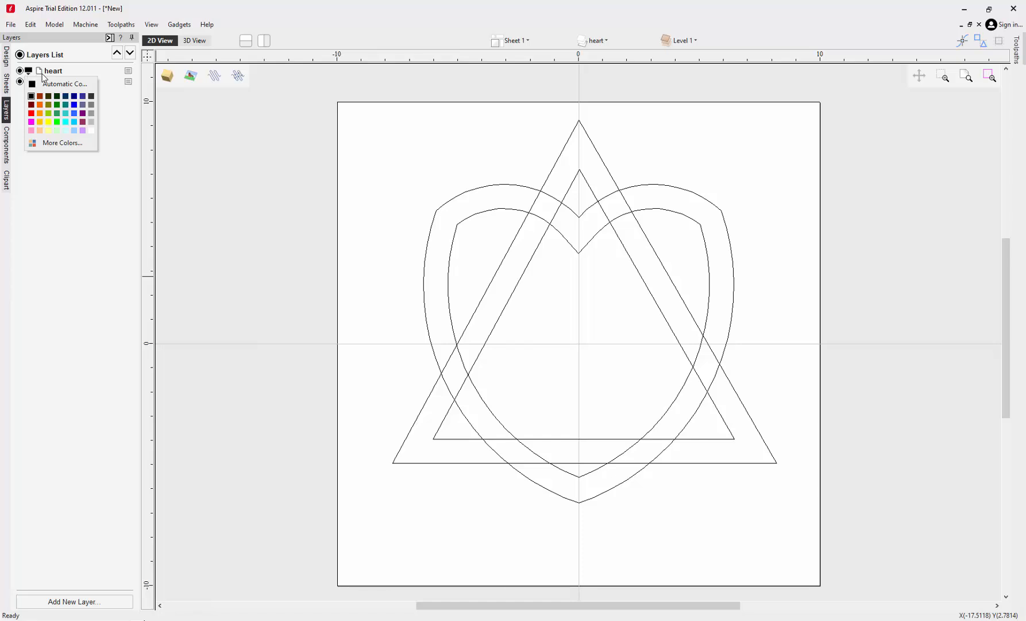
pyautogui.click(58, 121)
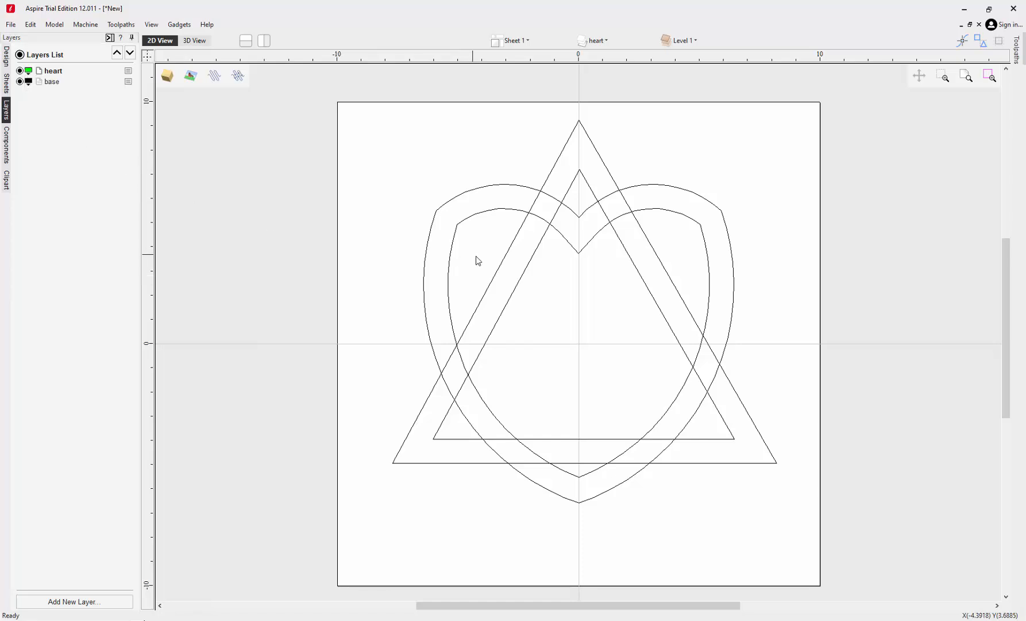
# Copy all heart and triangle outlines, hide the base layer, and paste them onto the heart layer
pyautogui.moveTo(355, 113); pyautogui.dragTo(802, 555)
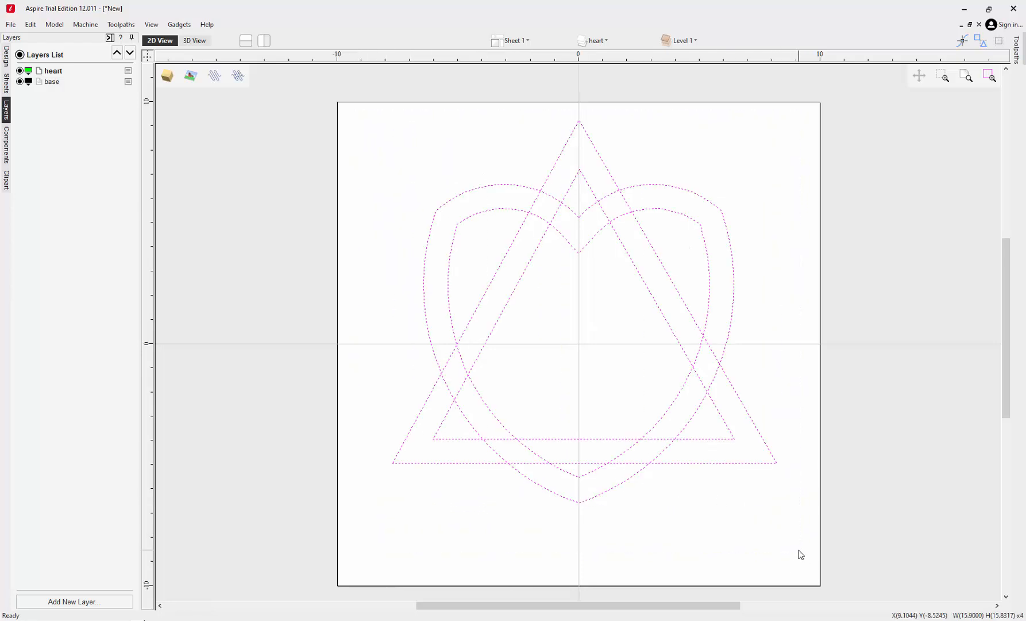
pyautogui.rightClick(773, 451)
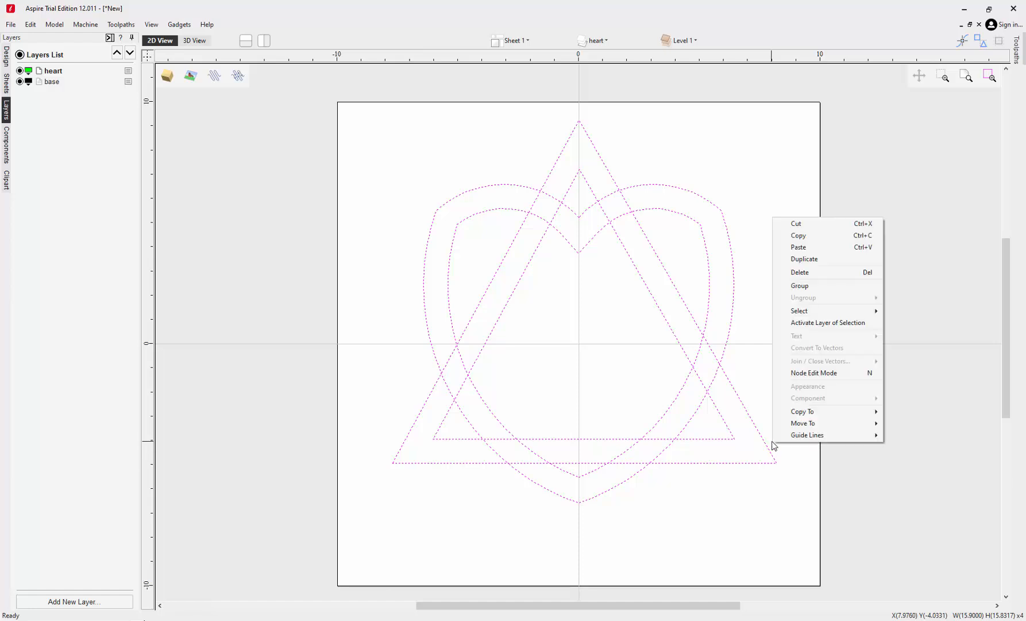
pyautogui.click(806, 239)
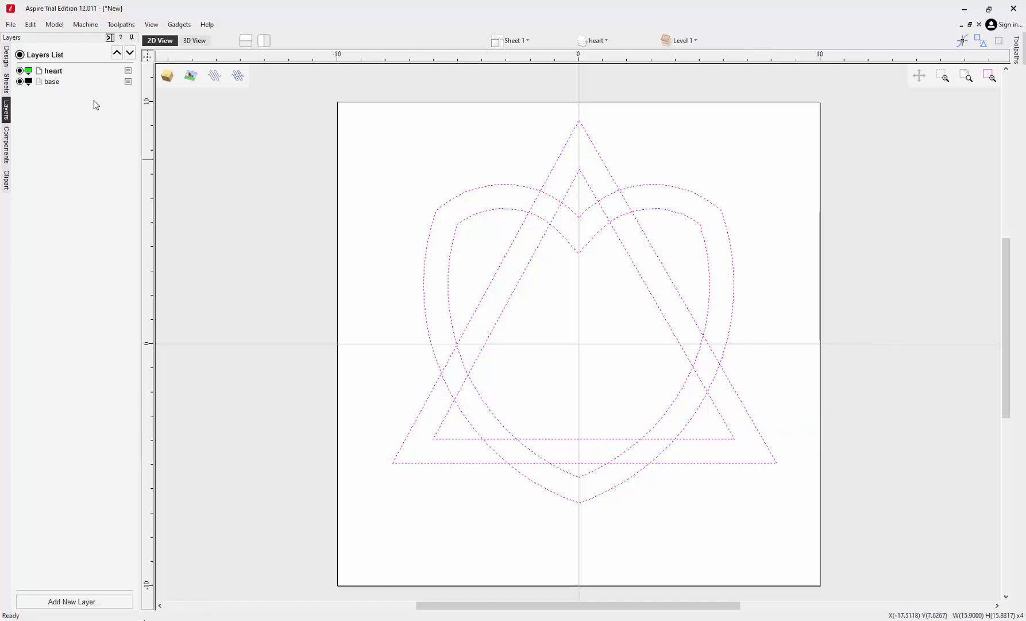
pyautogui.click(20, 82)
pyautogui.rightClick(51, 73)
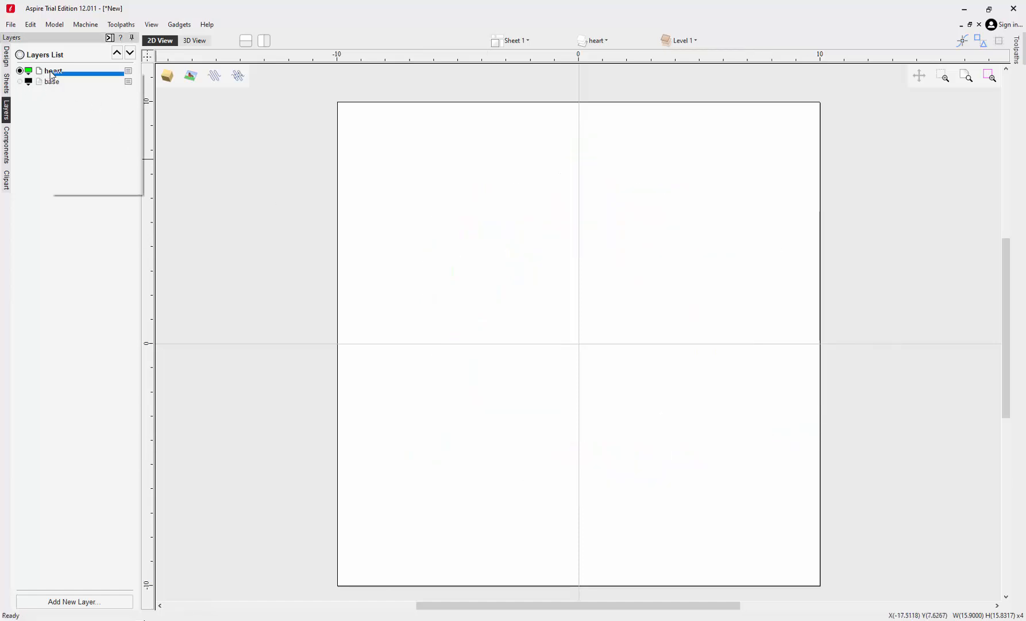
pyautogui.click(81, 79)
pyautogui.rightClick(509, 278)
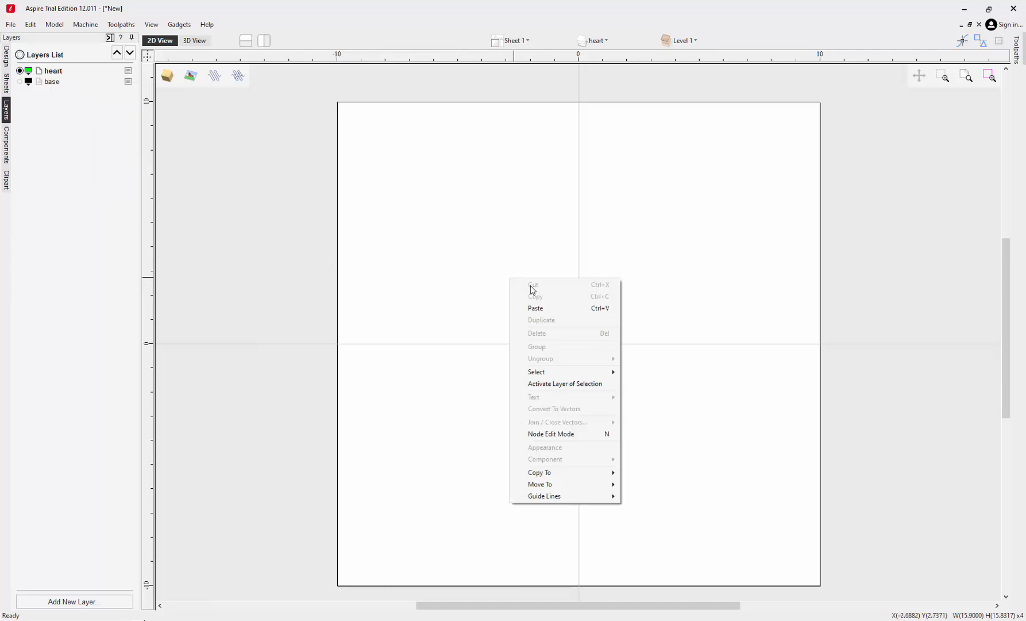
pyautogui.click(544, 309)
pyautogui.click(551, 293)
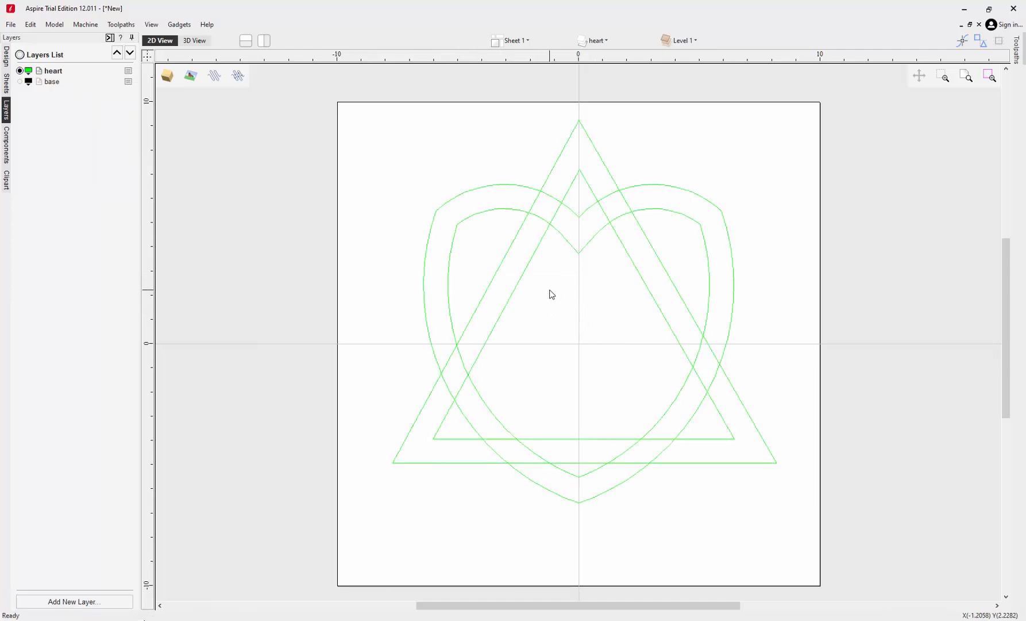
# Rename the heart layer as tri and return to the design tools
pyautogui.doubleClick(53, 70)
pyautogui.rightClick(61, 69)
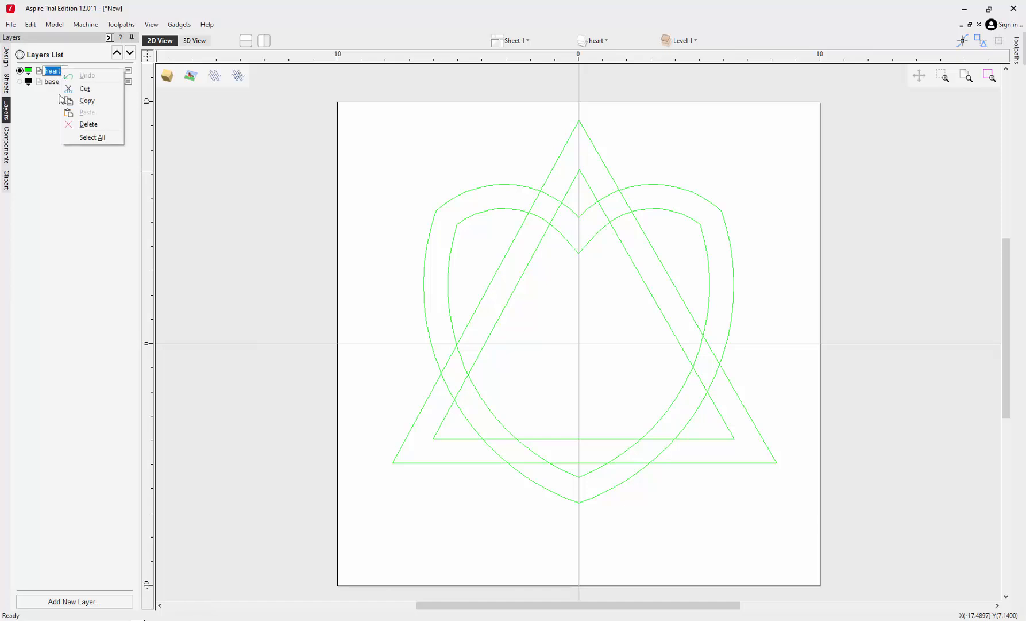
pyautogui.click(47, 127)
pyautogui.click(48, 127)
pyautogui.doubleClick(62, 72)
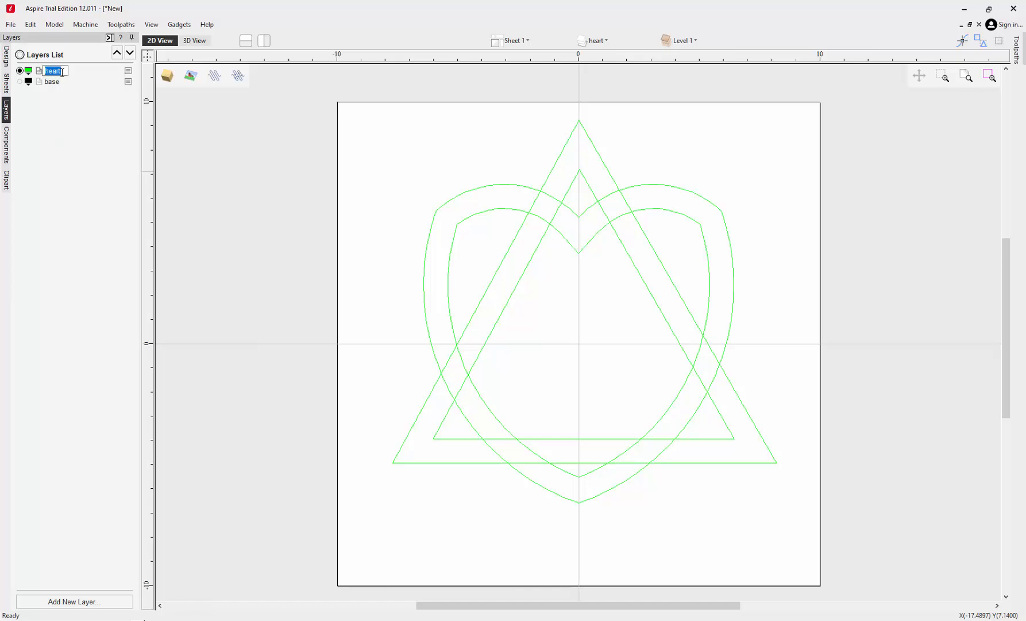
pyautogui.press('BackSpace')
pyautogui.write('tri')
pyautogui.press('Return')
pyautogui.click(7, 56)
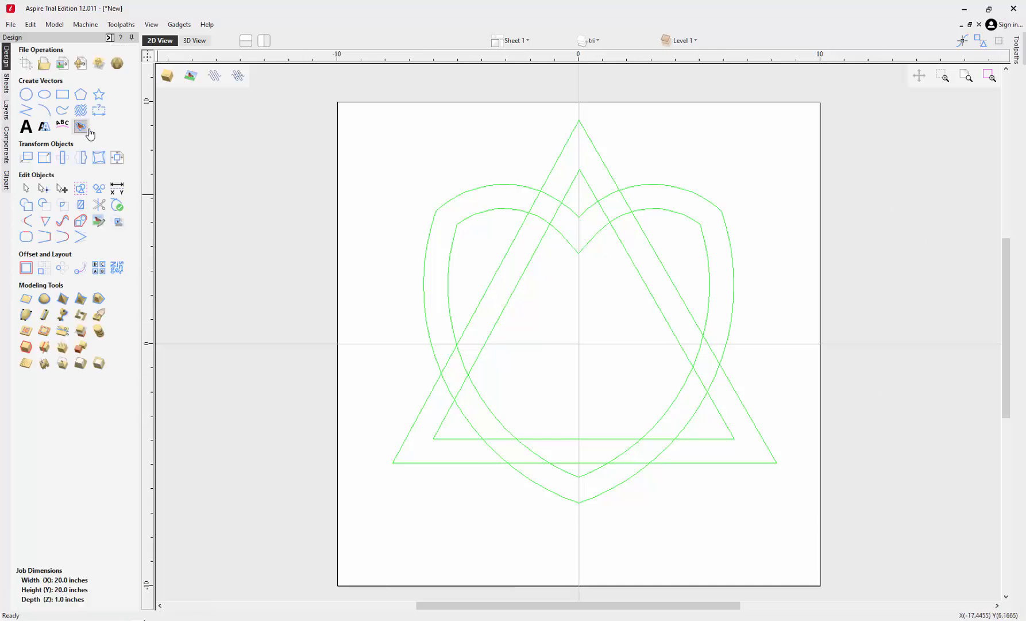
# Trim the upper crossings so the triangle passes over the heart's left lobe and the heart's right lobe passes over the triangle
pyautogui.click(99, 204)
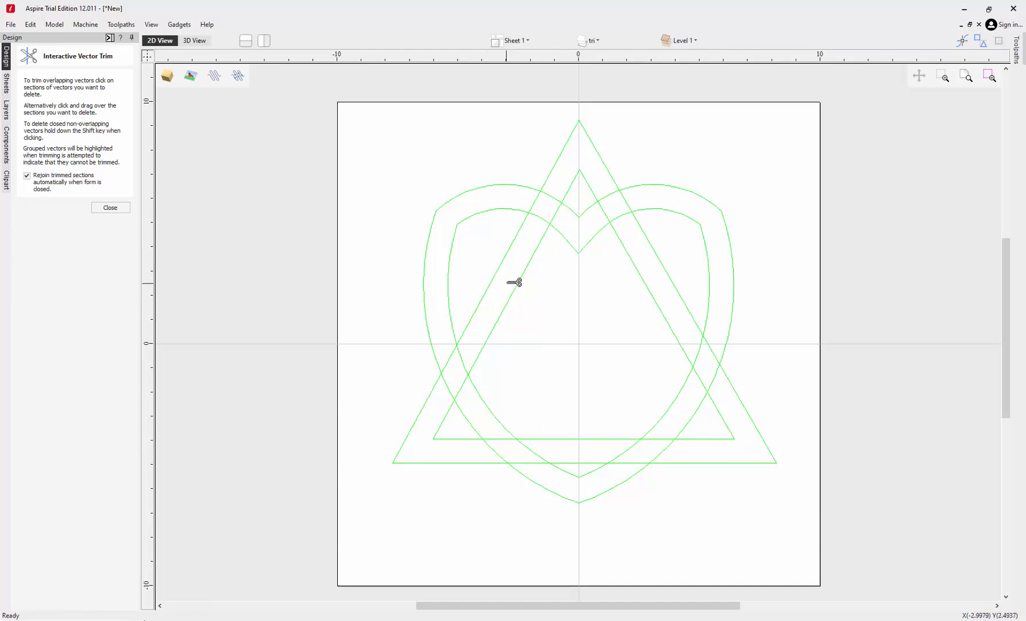
pyautogui.click(542, 221)
pyautogui.click(553, 195)
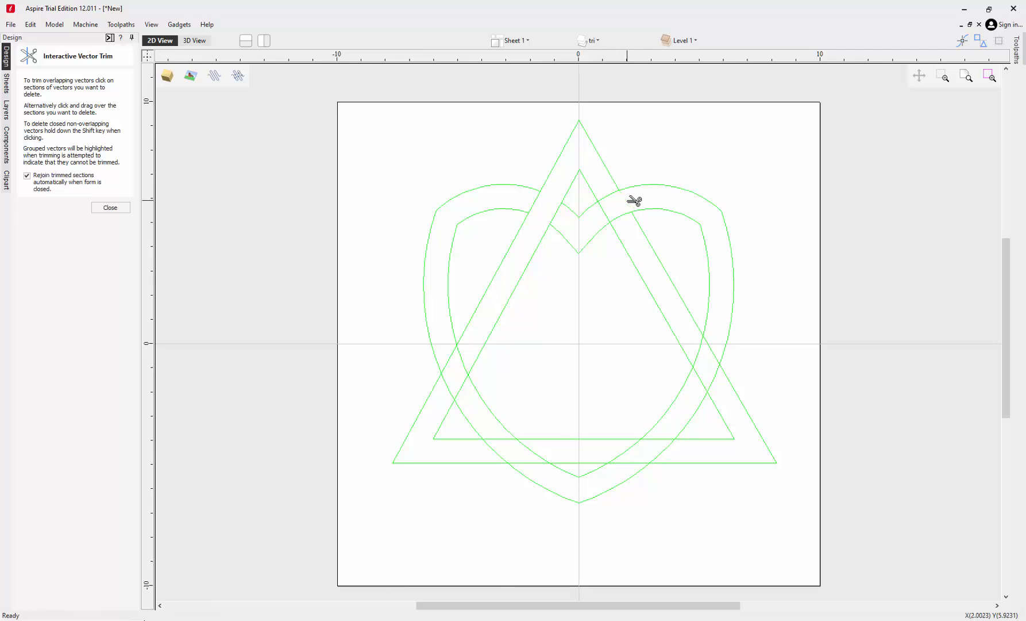
pyautogui.click(608, 209)
# Trim the four crossings on the triangle's lower sides and base so the heart and triangle bands keep alternating over and under
pyautogui.click(698, 352)
pyautogui.click(715, 379)
pyautogui.click(661, 440)
pyautogui.click(634, 463)
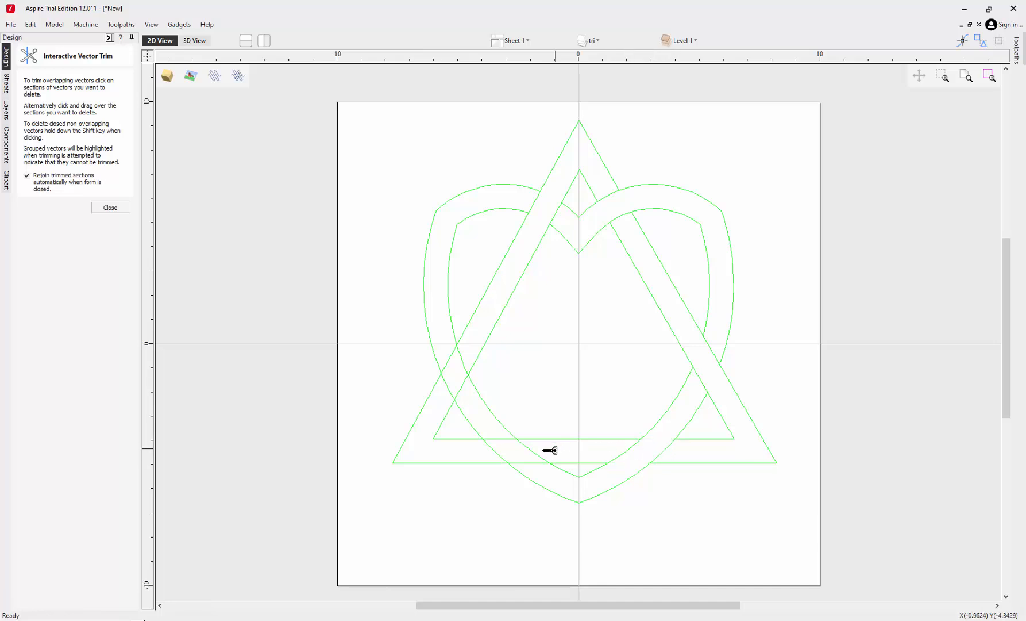
pyautogui.click(532, 450)
pyautogui.click(502, 455)
pyautogui.click(110, 208)
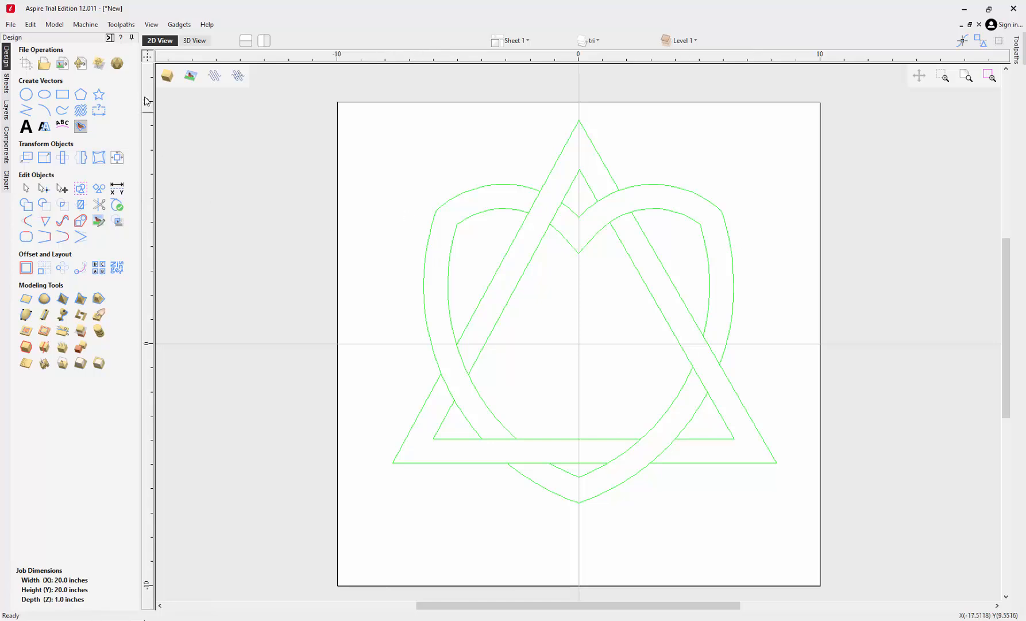
# Insert a new layer named heart and set its colour to orange
pyautogui.click(7, 110)
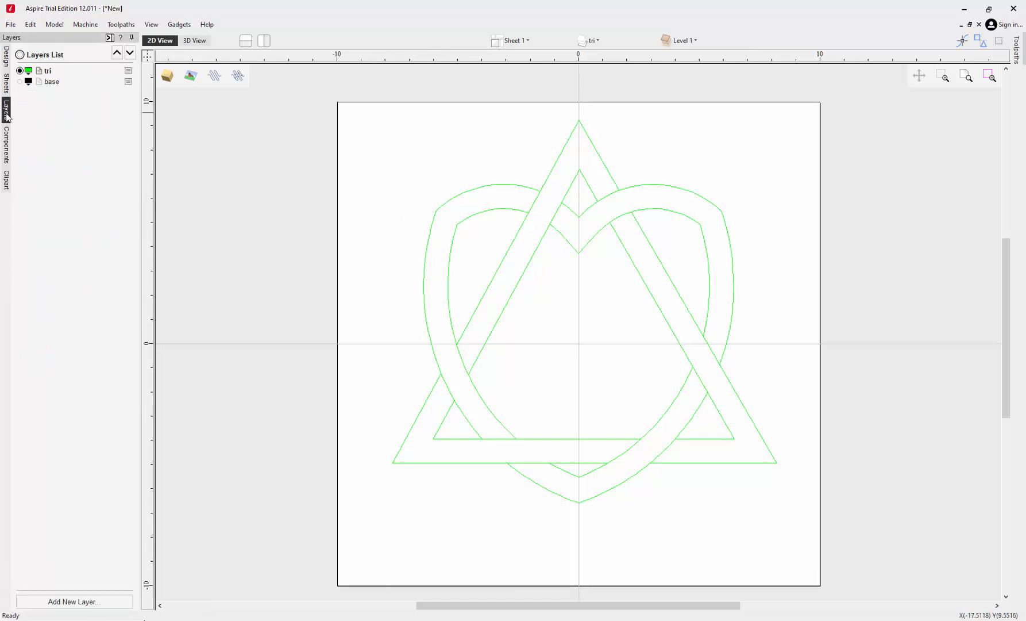
pyautogui.rightClick(48, 76)
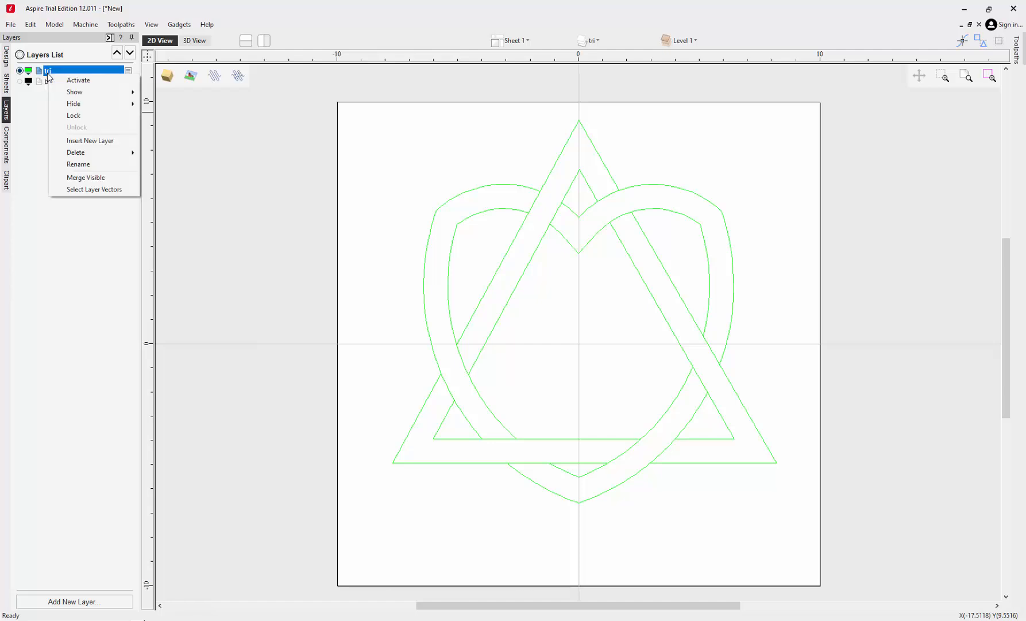
pyautogui.click(90, 141)
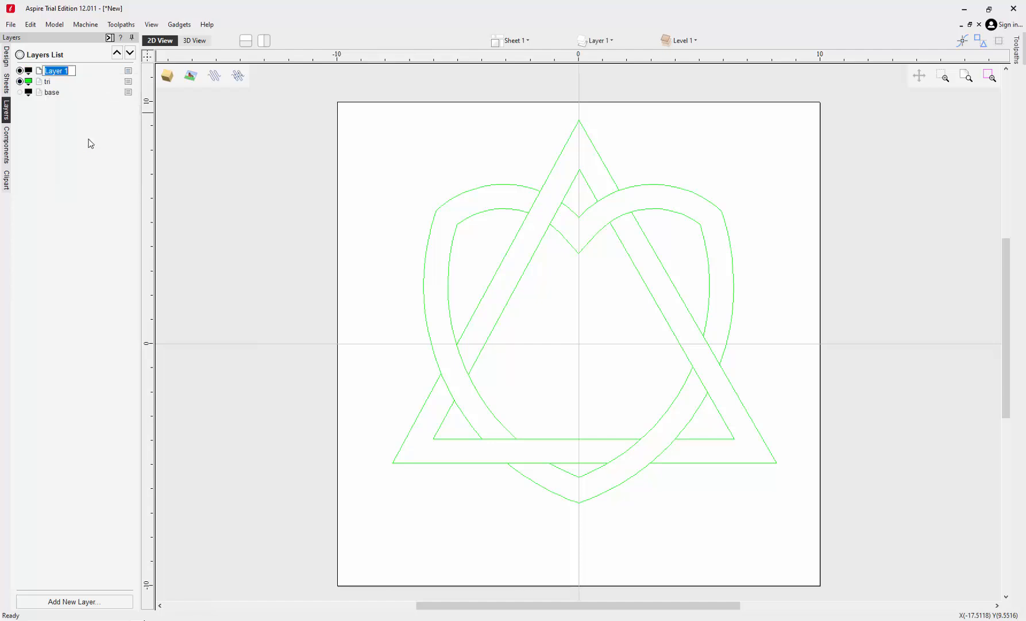
pyautogui.write('heart')
pyautogui.press('Return')
pyautogui.click(28, 71)
pyautogui.click(40, 115)
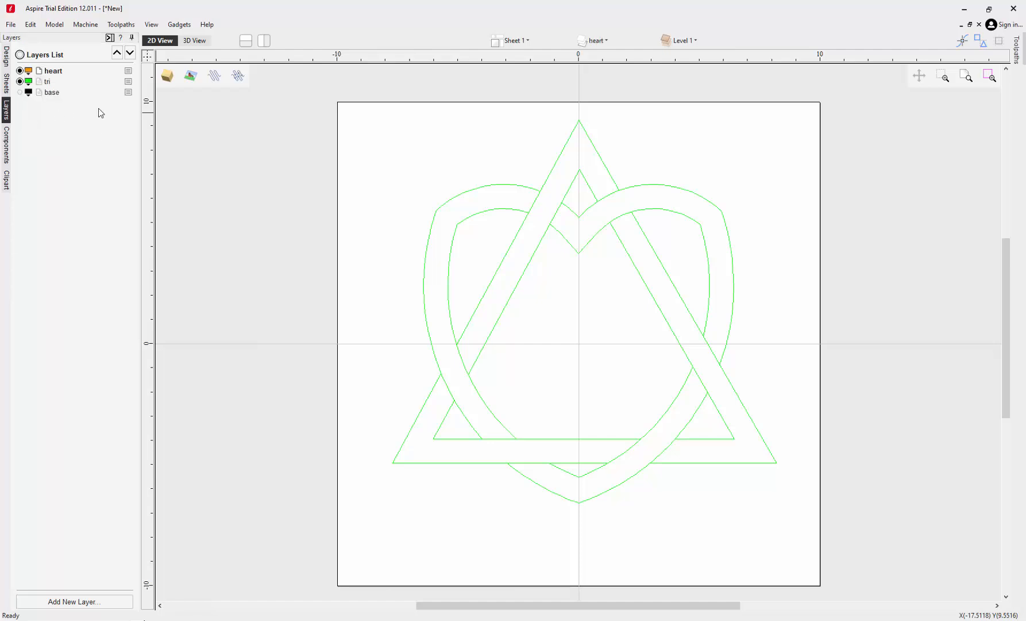
# Copy all the trimmed outlines, hide the tri layer, and paste them onto the active heart layer
pyautogui.moveTo(344, 114); pyautogui.dragTo(803, 524)
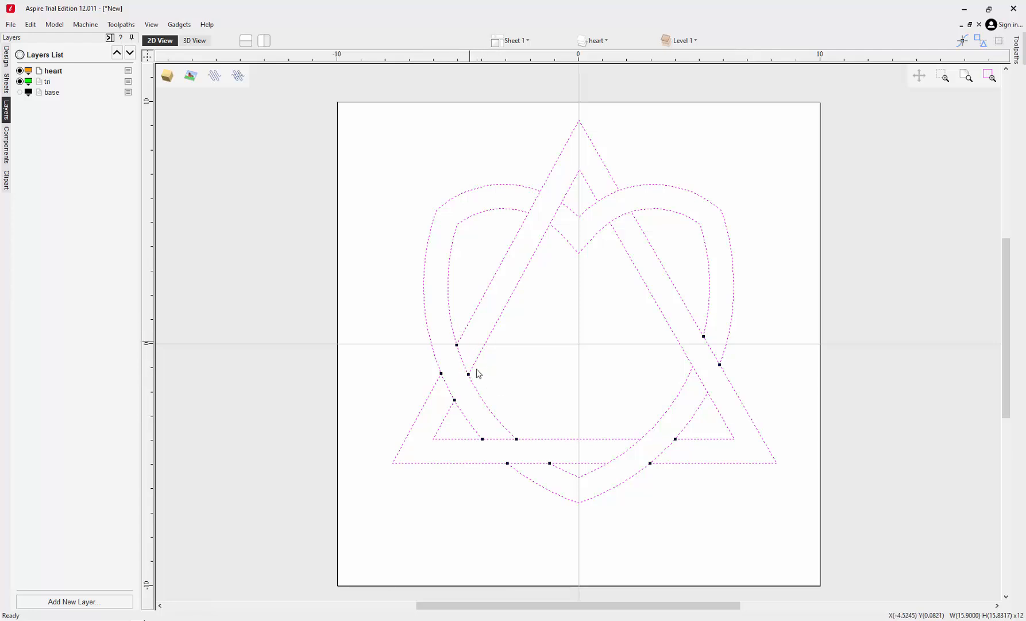
pyautogui.rightClick(724, 357)
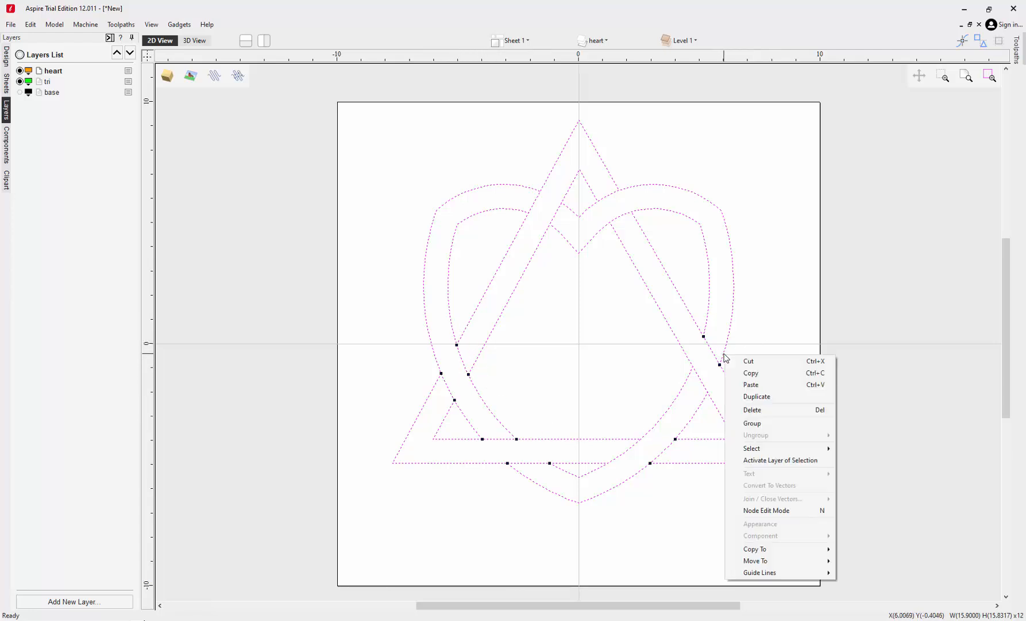
pyautogui.click(747, 372)
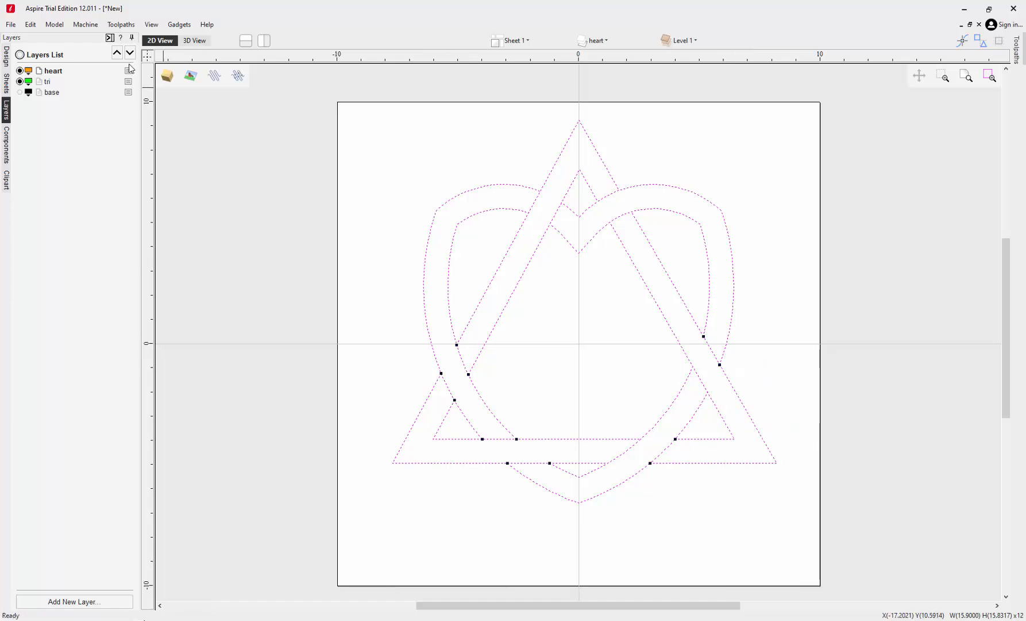
pyautogui.click(18, 82)
pyautogui.rightClick(50, 74)
pyautogui.click(75, 79)
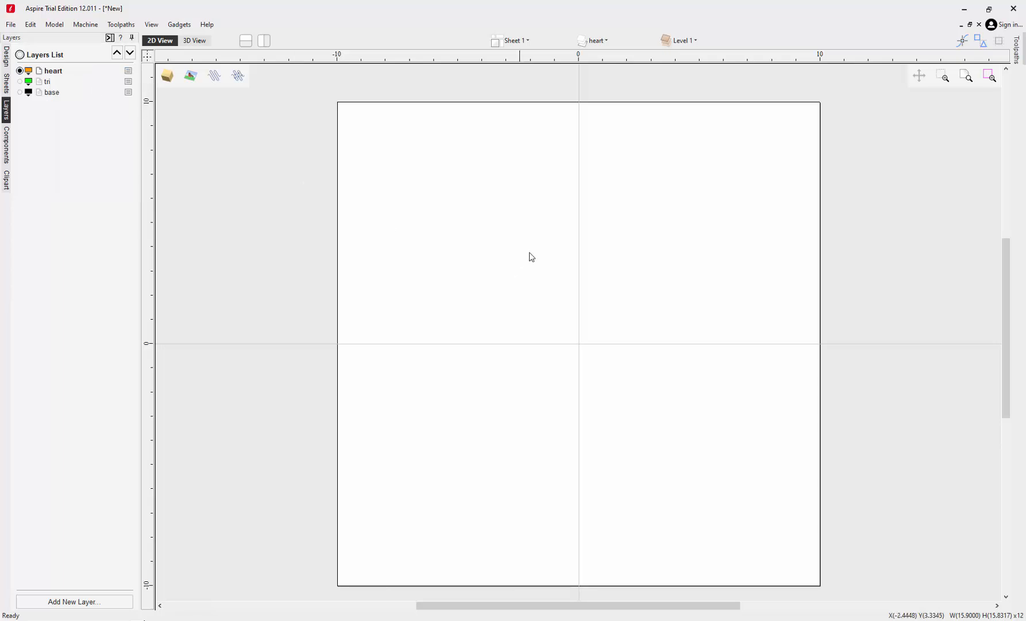
pyautogui.rightClick(548, 213)
pyautogui.click(573, 243)
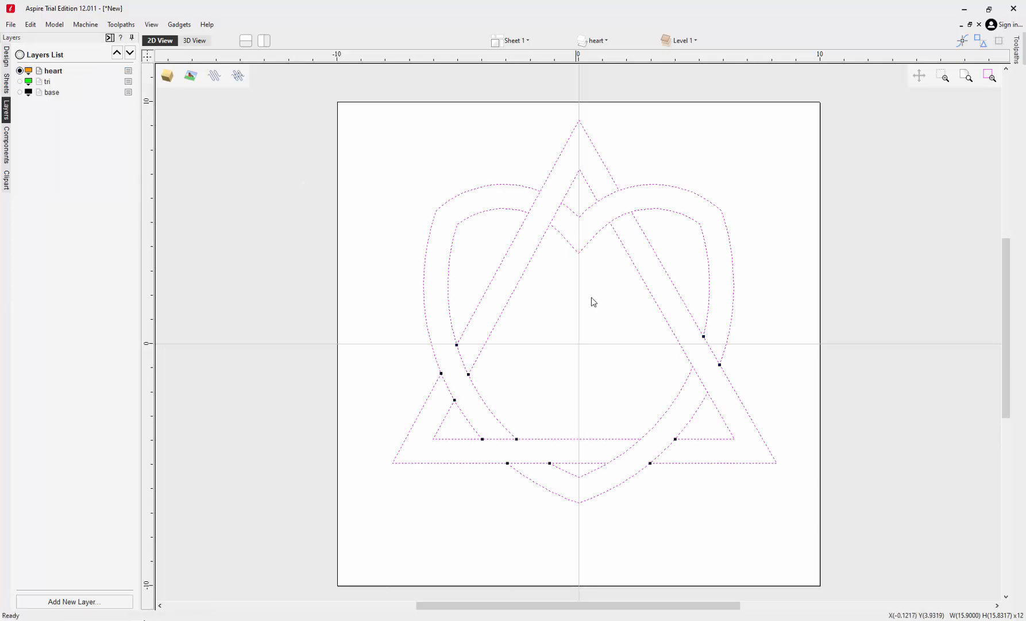
pyautogui.click(760, 147)
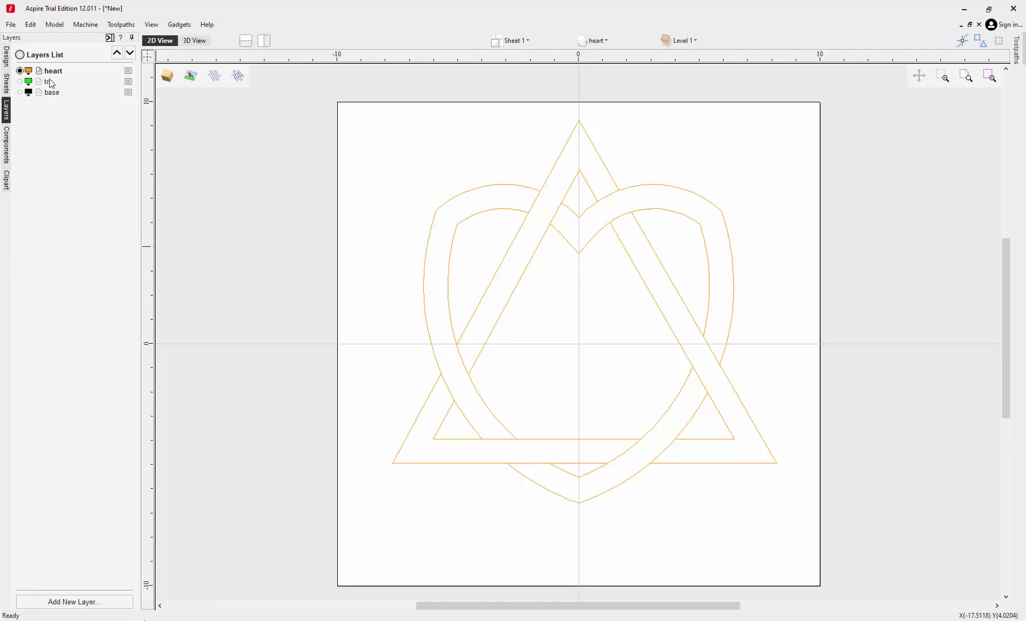
# Trim away the triangle's apex, upper left side and outer right side segments from the heart layer
pyautogui.click(6, 58)
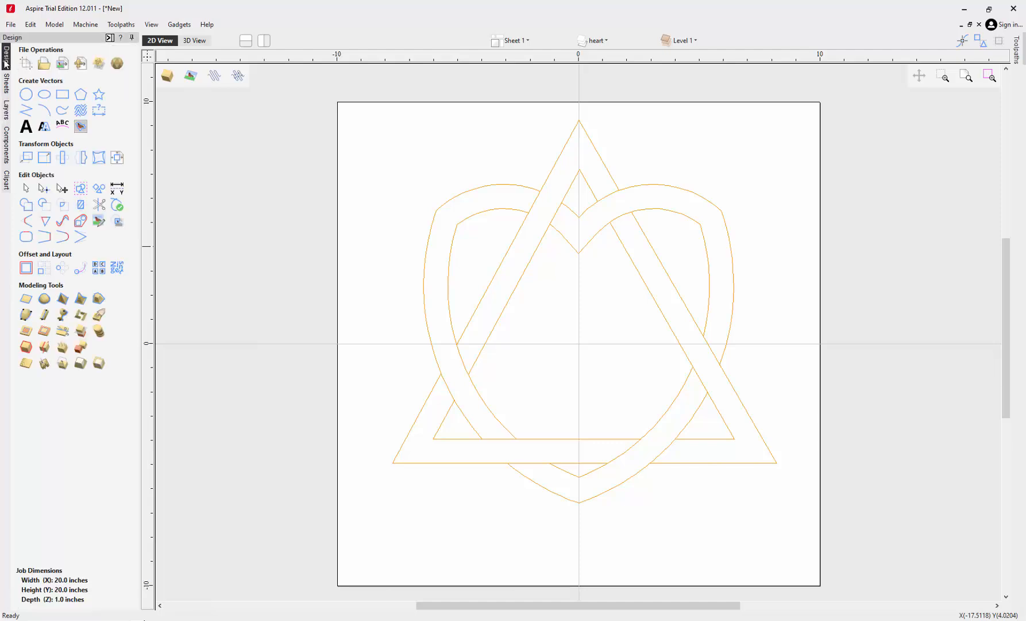
pyautogui.click(99, 205)
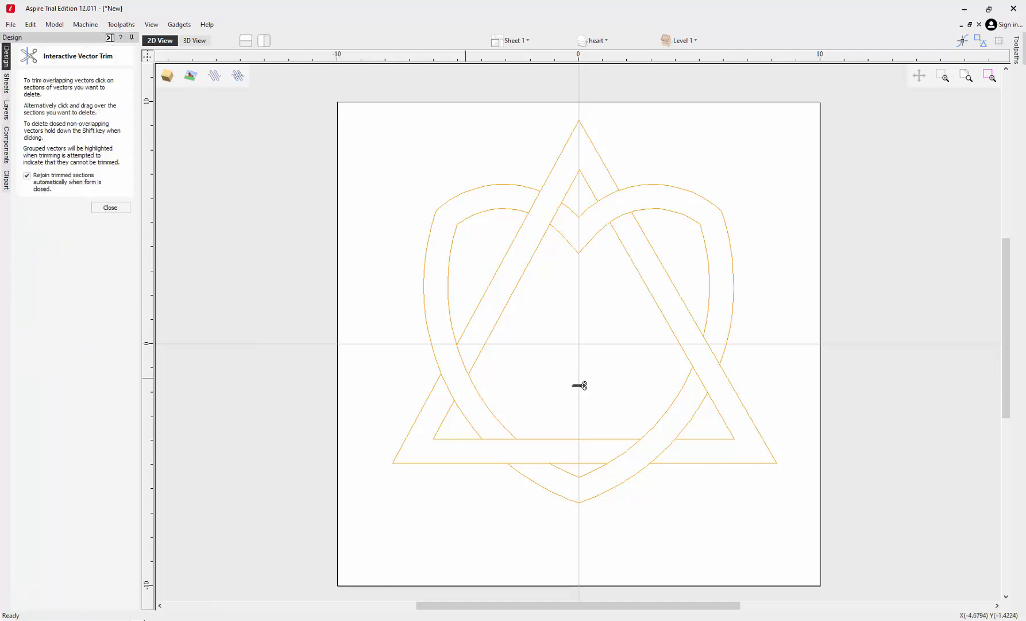
pyautogui.click(518, 278)
pyautogui.click(503, 264)
pyautogui.click(555, 160)
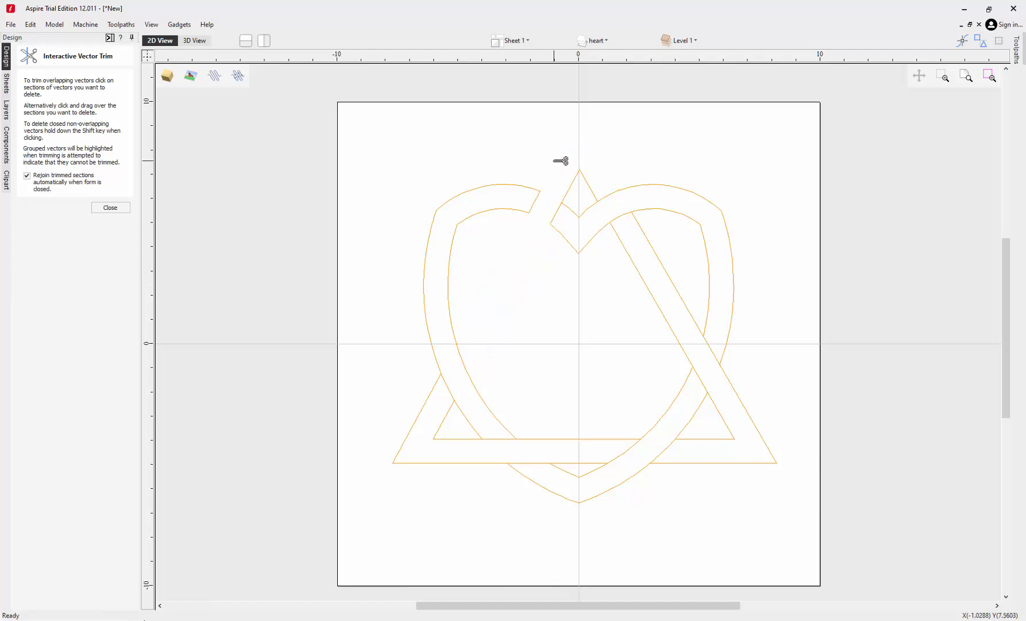
pyautogui.click(660, 260)
pyautogui.click(638, 270)
pyautogui.click(746, 409)
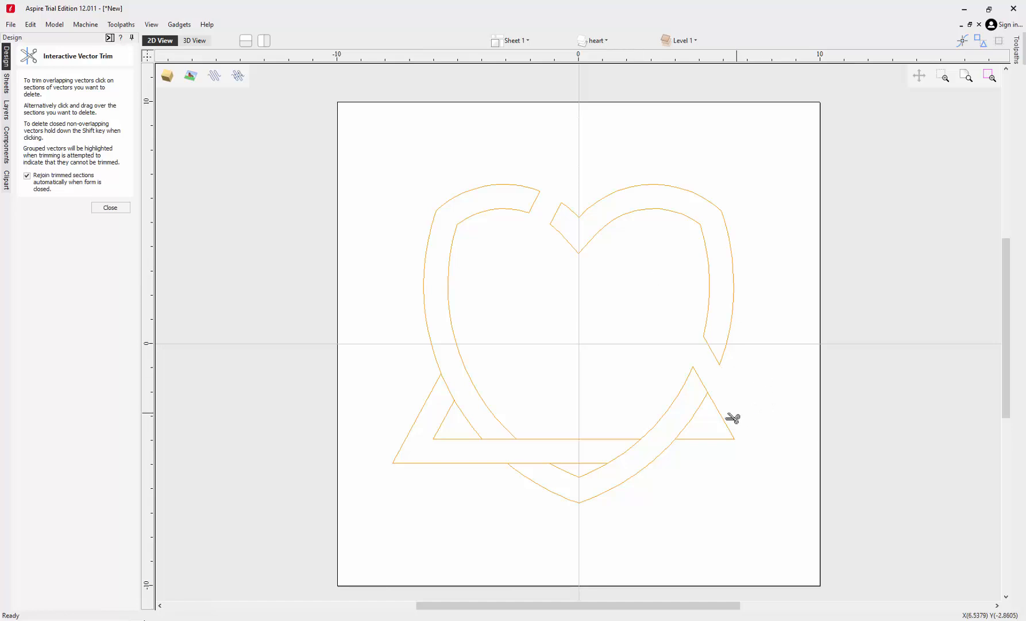
# Trim away the remaining triangle corners and base segments to leave only the heart pieces, and check pieces by selecting them
pyautogui.click(726, 420)
pyautogui.click(610, 439)
pyautogui.click(592, 463)
pyautogui.click(478, 463)
pyautogui.click(453, 439)
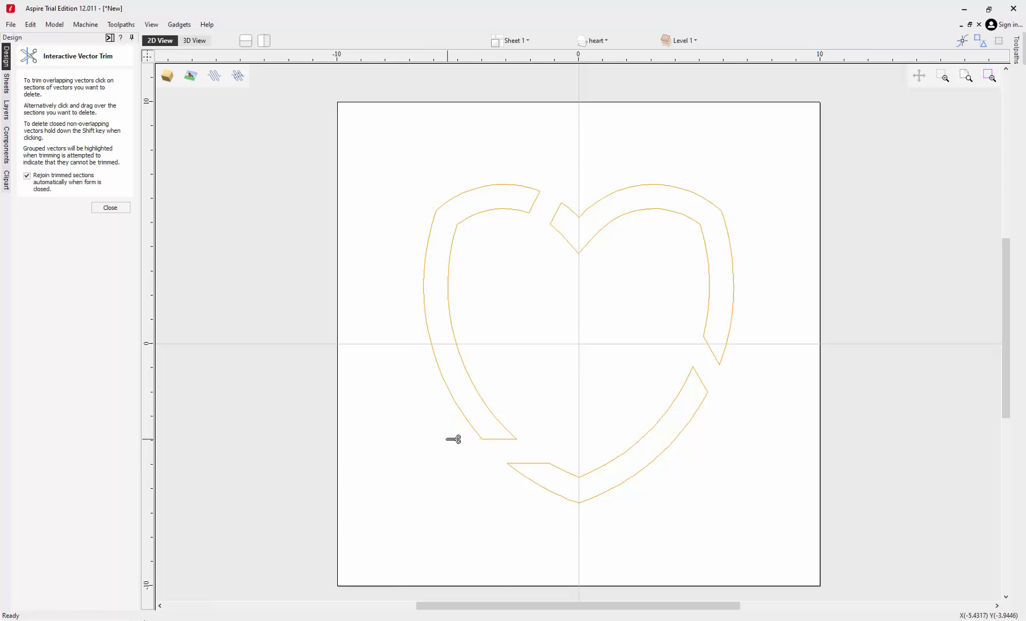
pyautogui.click(110, 208)
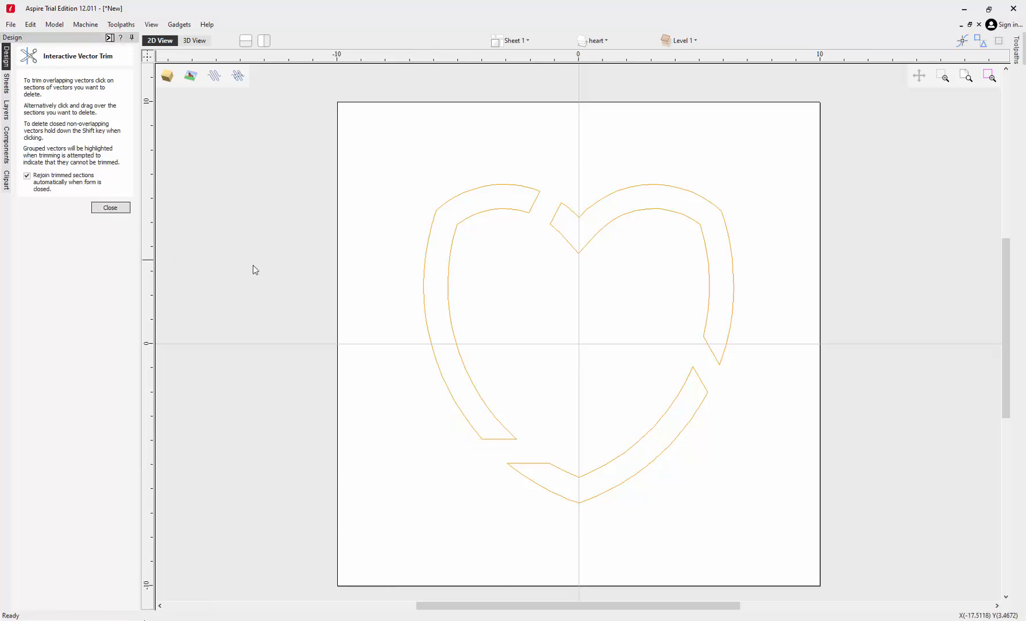
pyautogui.click(569, 242)
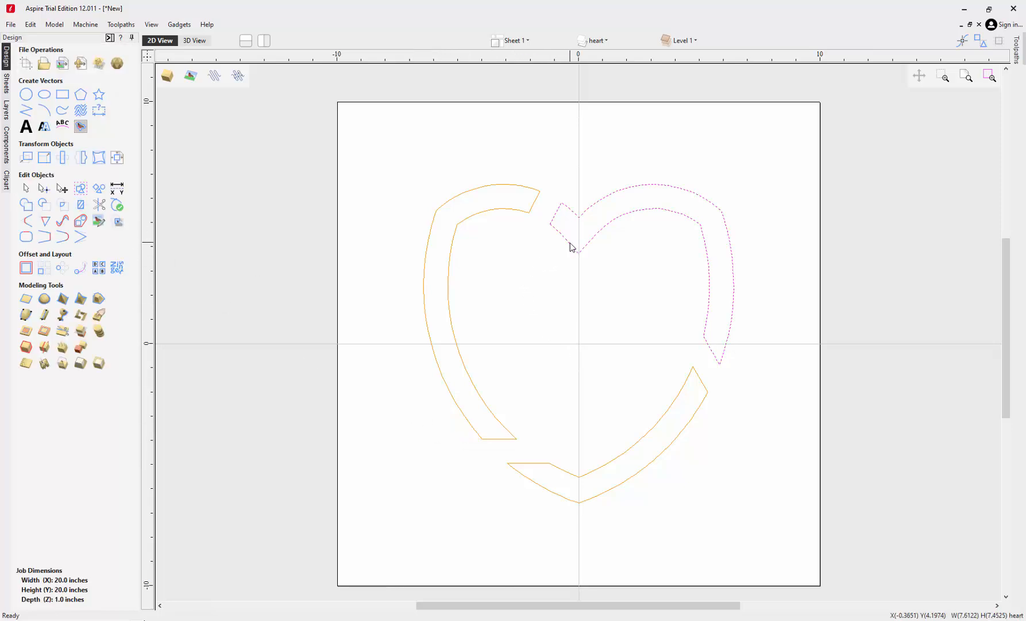
pyautogui.click(668, 411)
pyautogui.click(541, 238)
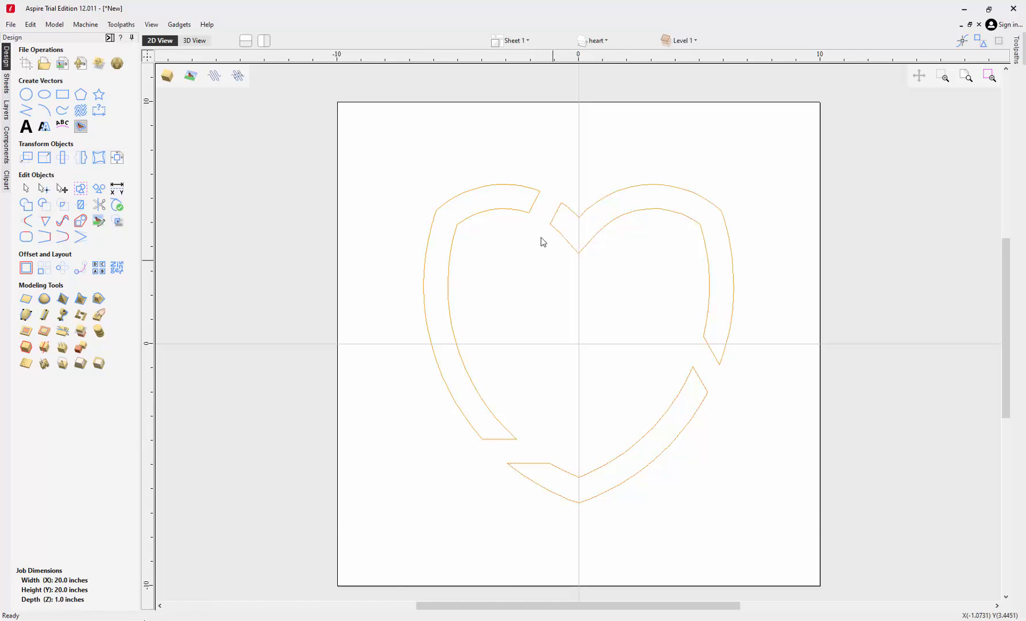
# Hide the heart layer, show the tri layer and make it the active layer
pyautogui.click(6, 107)
pyautogui.click(19, 71)
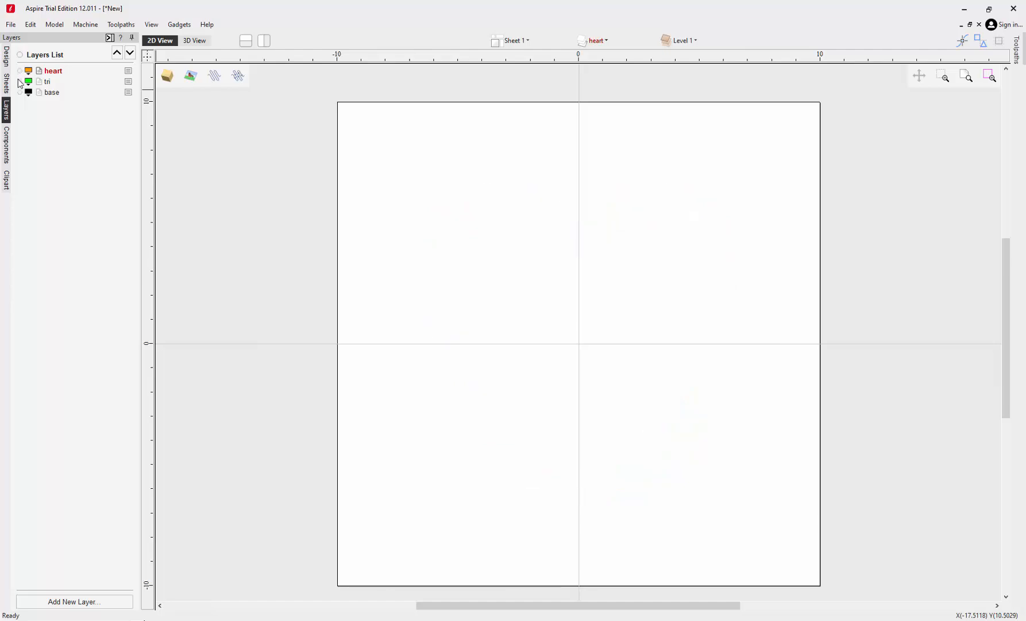
pyautogui.click(19, 81)
pyautogui.rightClick(46, 83)
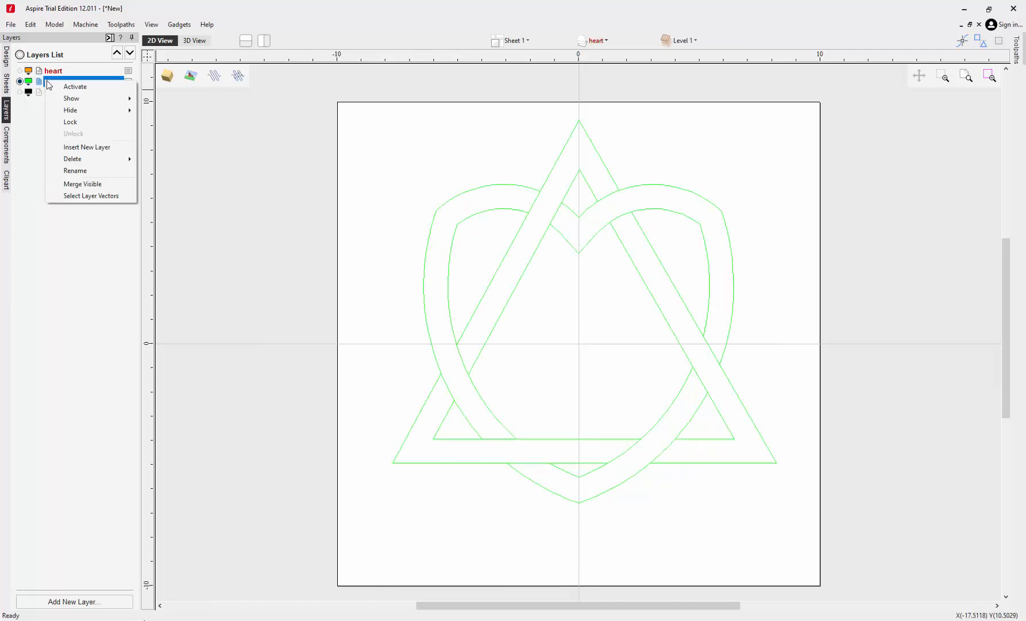
pyautogui.click(83, 88)
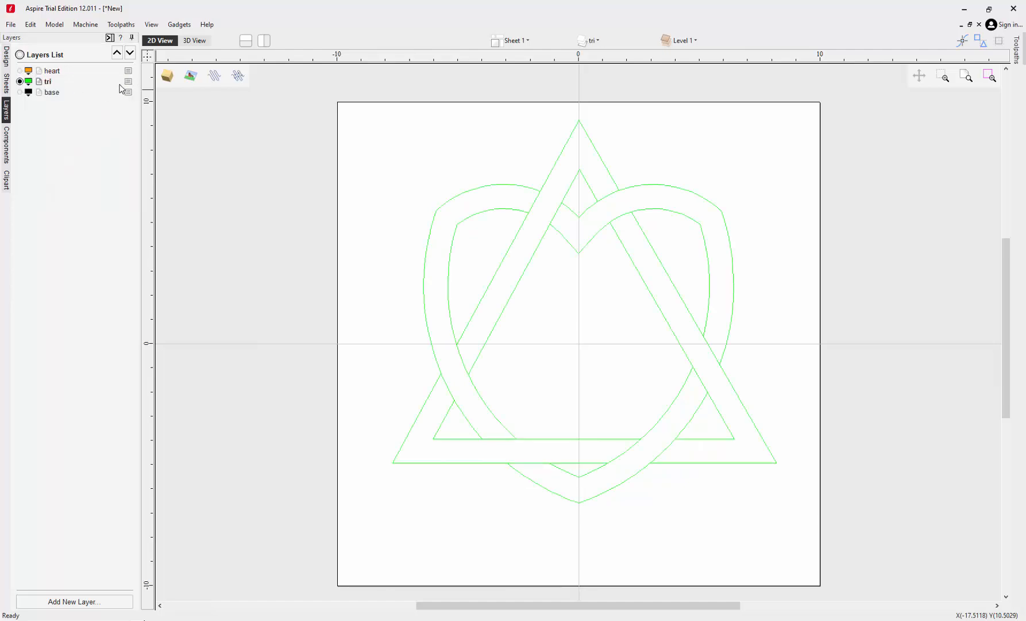
# Trim away the heart's left lobe, centre dip and right lobe segments from the tri layer
pyautogui.click(6, 62)
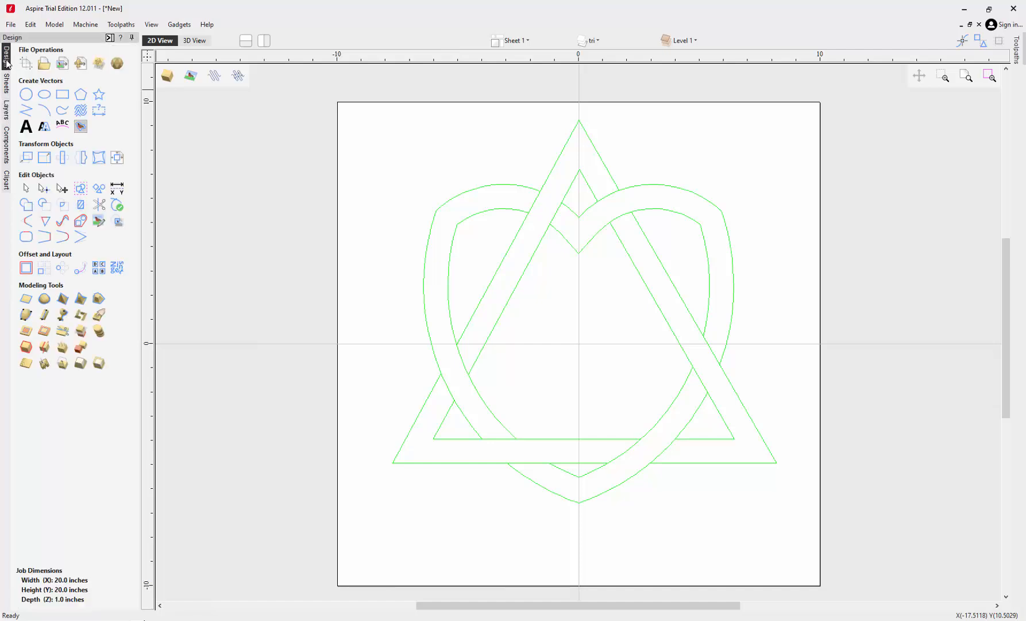
pyautogui.click(102, 202)
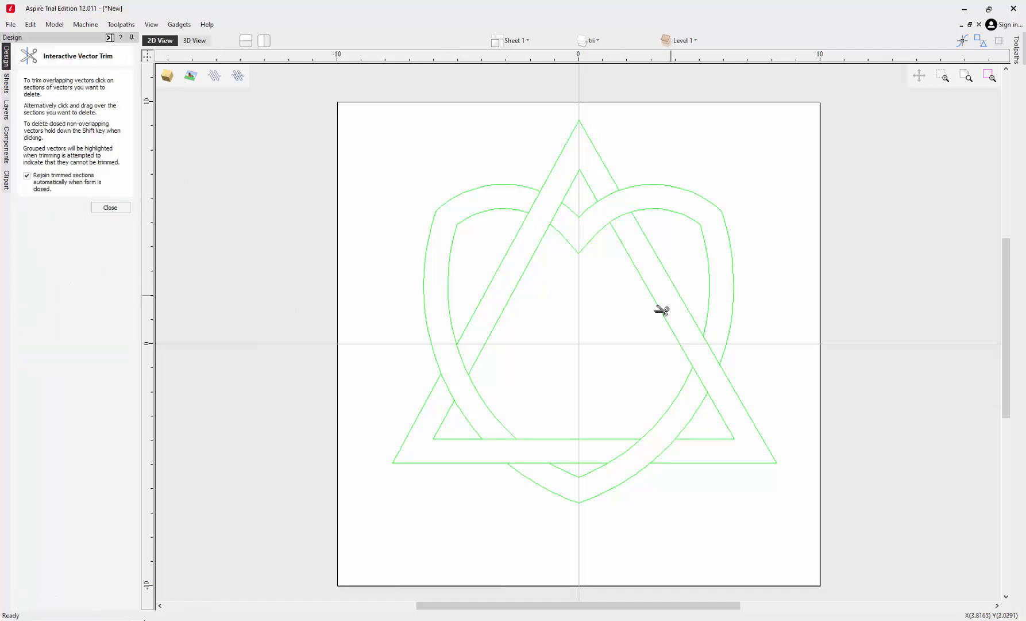
pyautogui.click(492, 211)
pyautogui.click(492, 186)
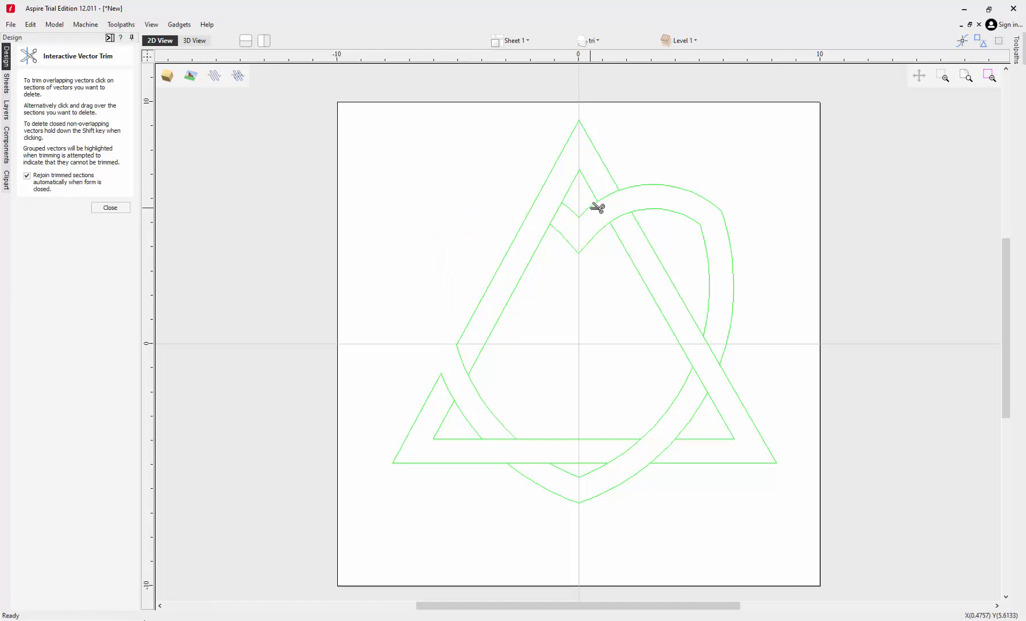
pyautogui.click(596, 208)
pyautogui.click(577, 249)
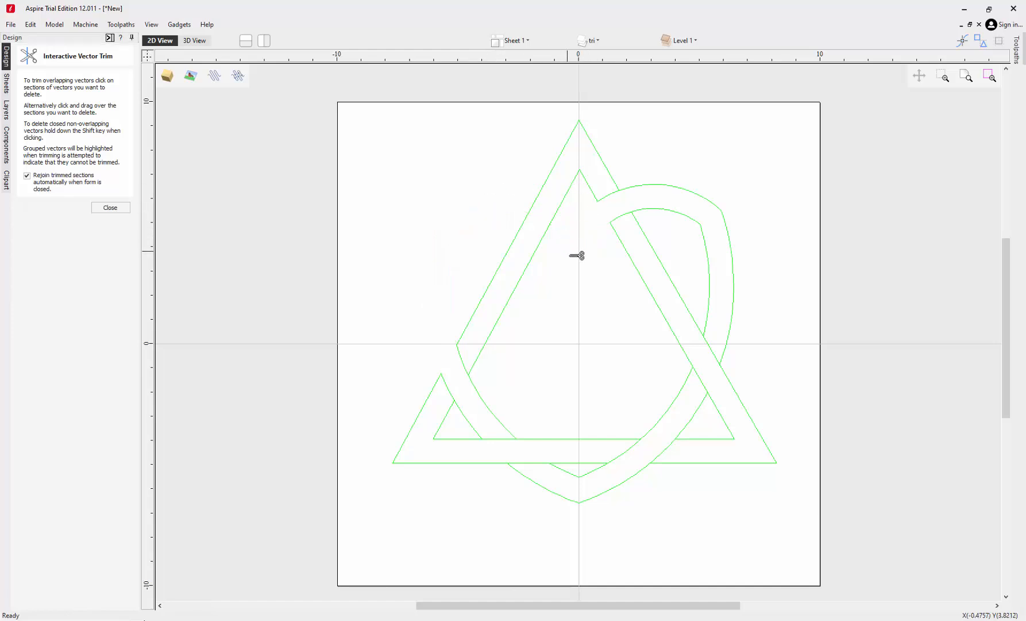
pyautogui.click(673, 187)
pyautogui.click(678, 211)
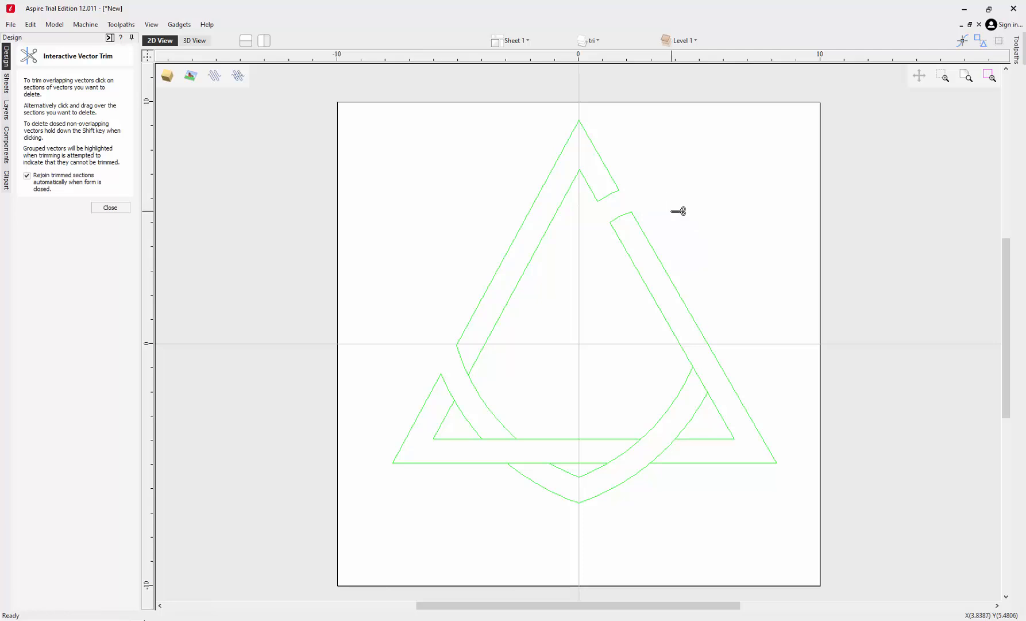
# Trim away the heart's lower segments to leave only the triangle pieces, and show the heart layer together with the tri layer
pyautogui.click(696, 408)
pyautogui.click(679, 392)
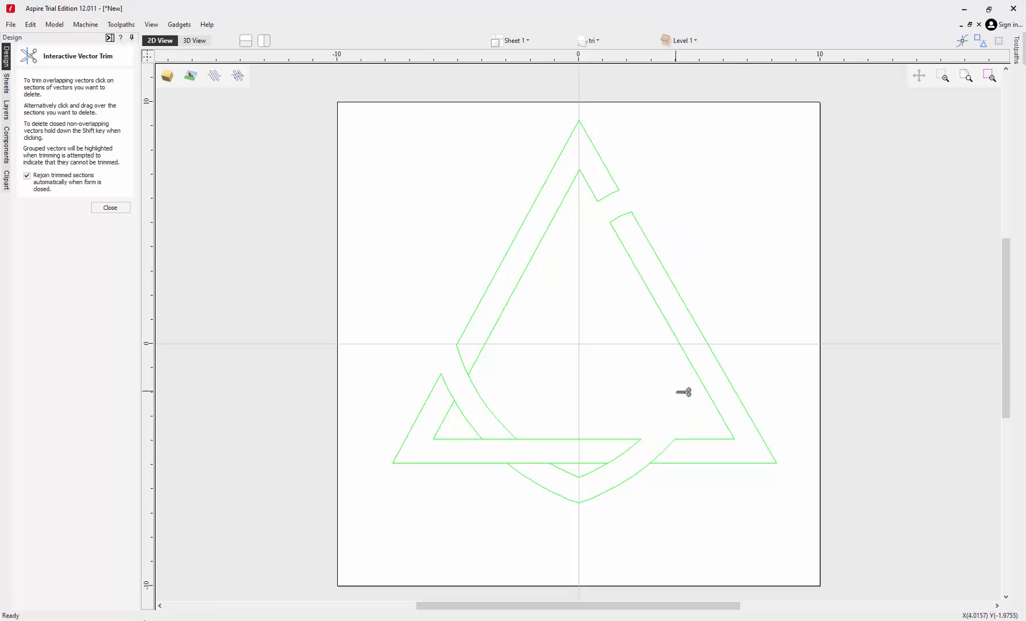
pyautogui.click(611, 485)
pyautogui.click(599, 468)
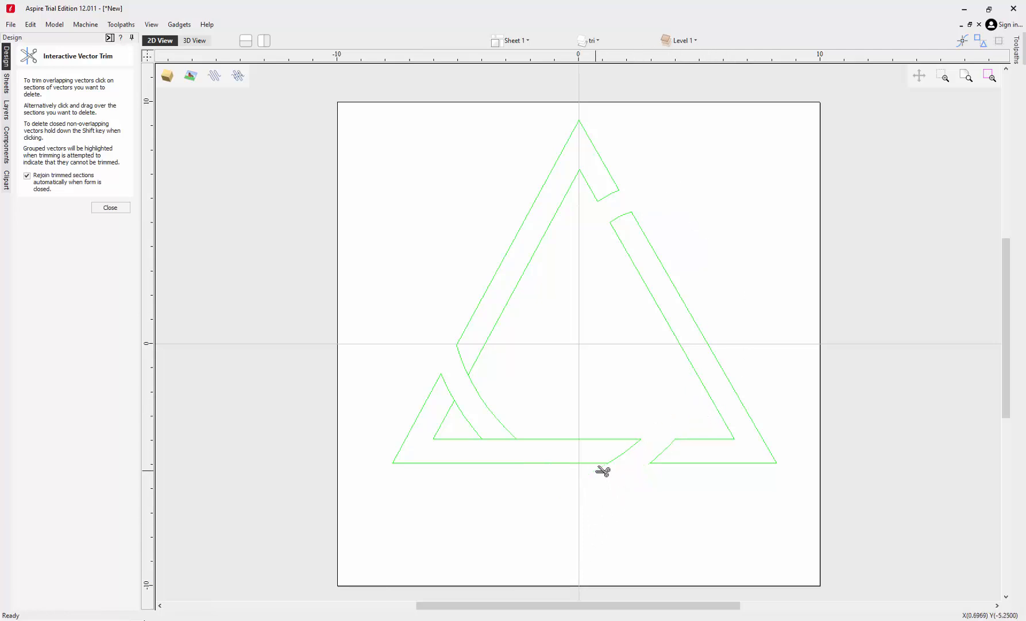
pyautogui.click(497, 407)
pyautogui.click(468, 419)
pyautogui.click(111, 208)
pyautogui.click(517, 288)
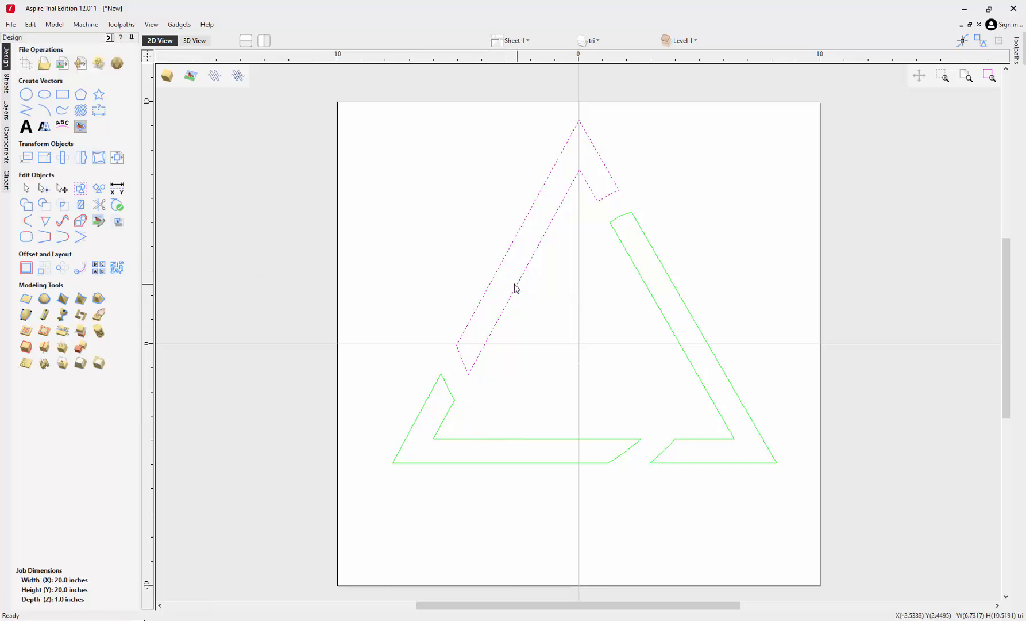
pyautogui.click(6, 111)
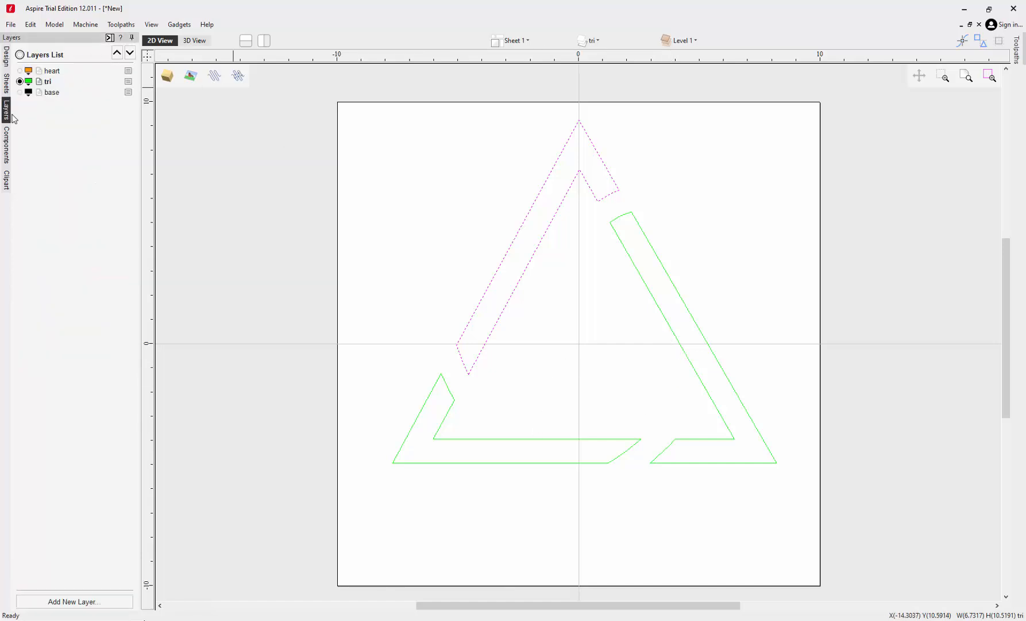
pyautogui.click(20, 71)
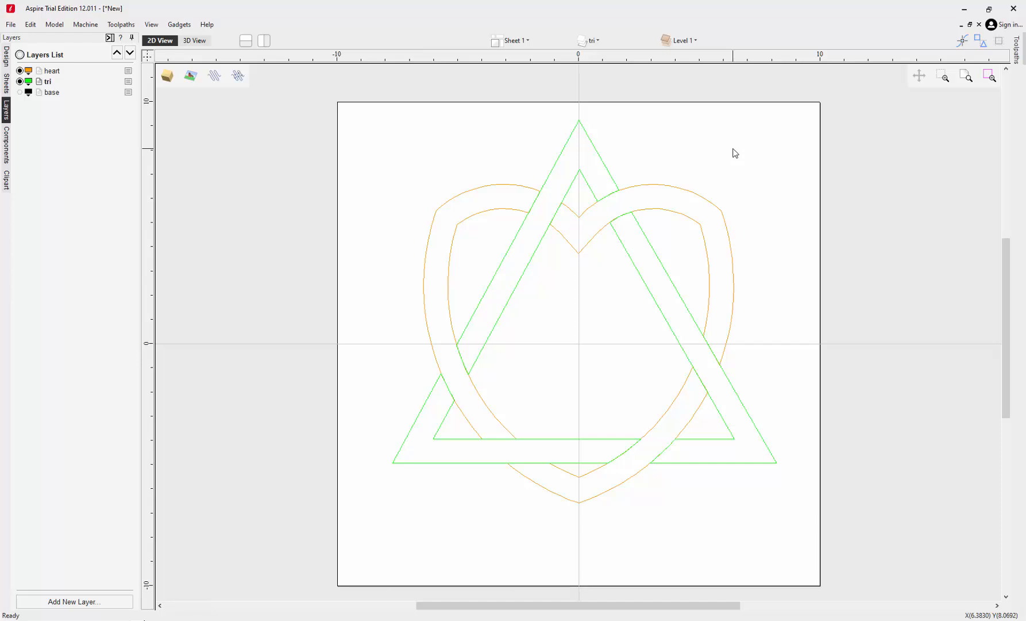